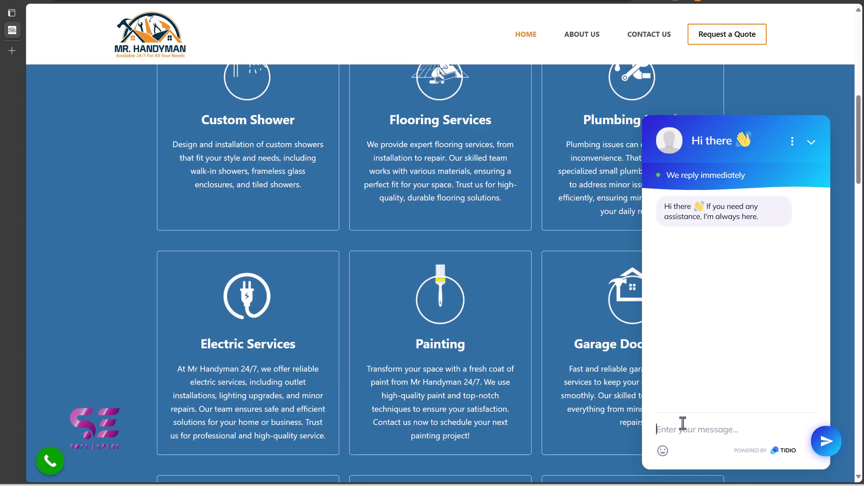
Step: Ask 'Do you have flooring service?' in the chat widget and submit the visitor's email address
type("Do you have flooring service?")
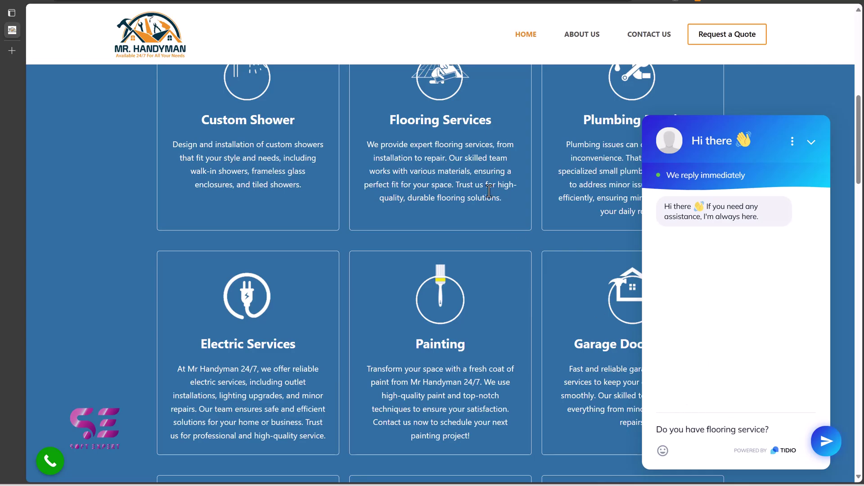
left_click(827, 440)
left_click(741, 355)
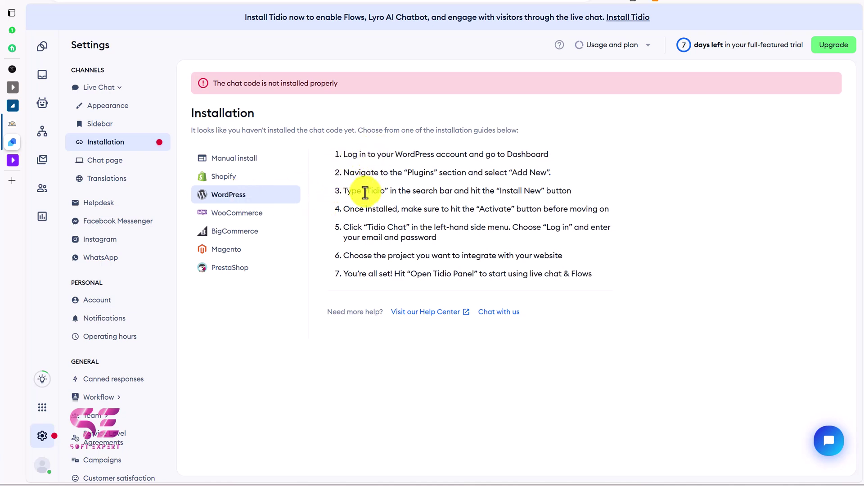
Step: Join the transferred conversation and reply 'THe pricing is $300' to the visitor
double_click(381, 191)
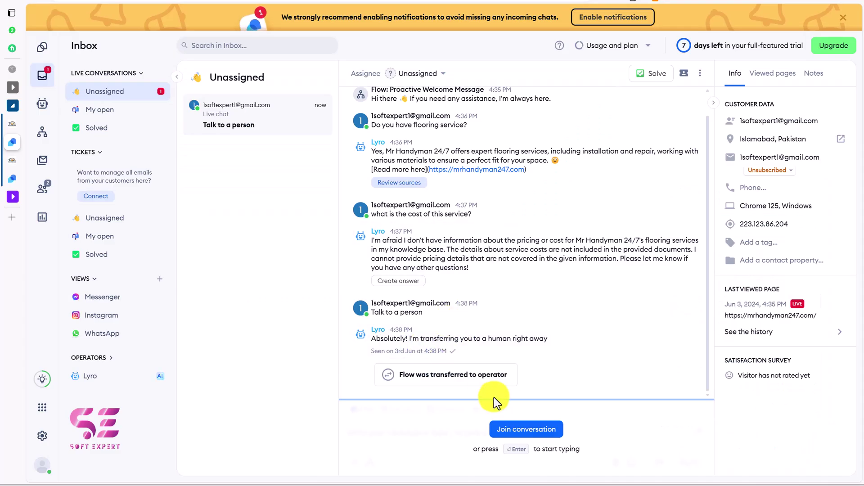
left_click(529, 435)
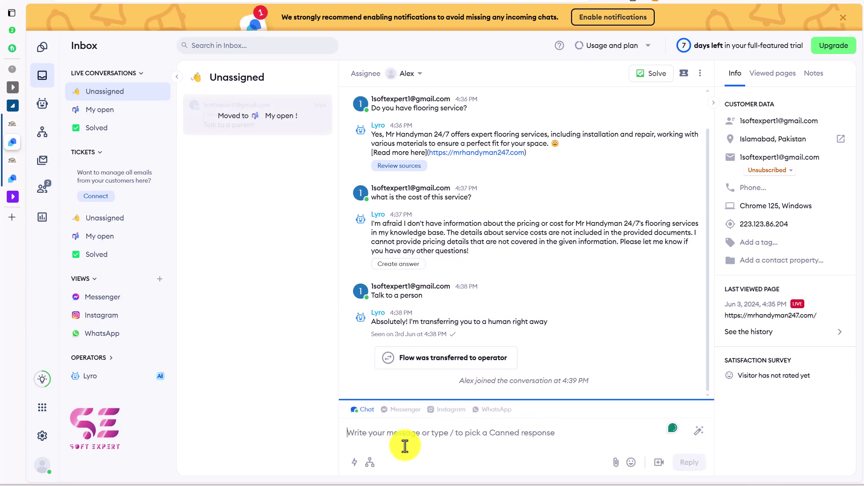
type("THe pricing is $300")
left_click(689, 462)
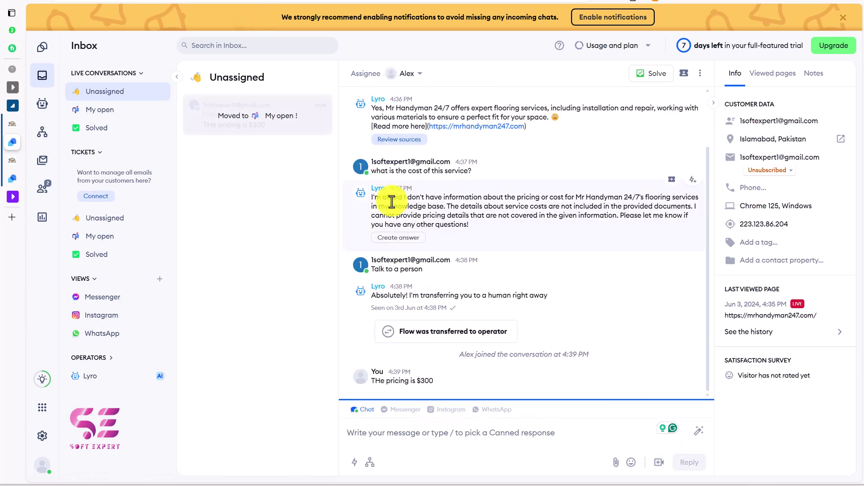
key("alt+Tab")
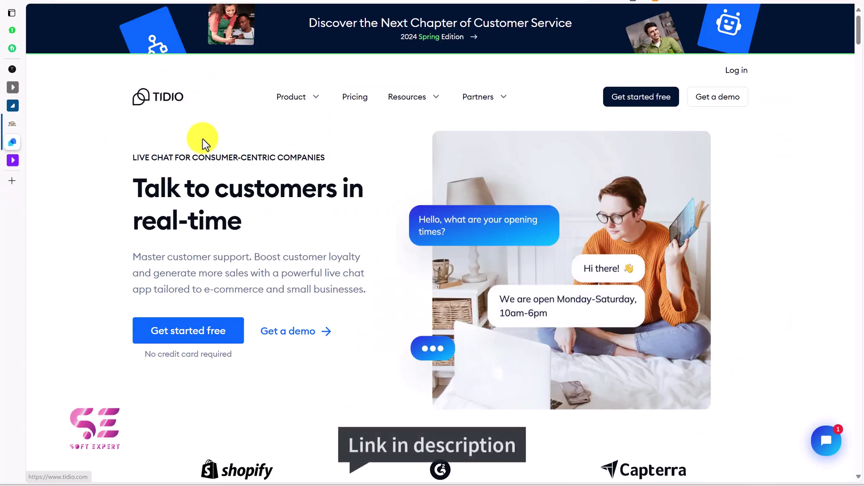
Step: Log in to the Tidio account and dismiss the 7-day trial welcome popup
left_click(623, 103)
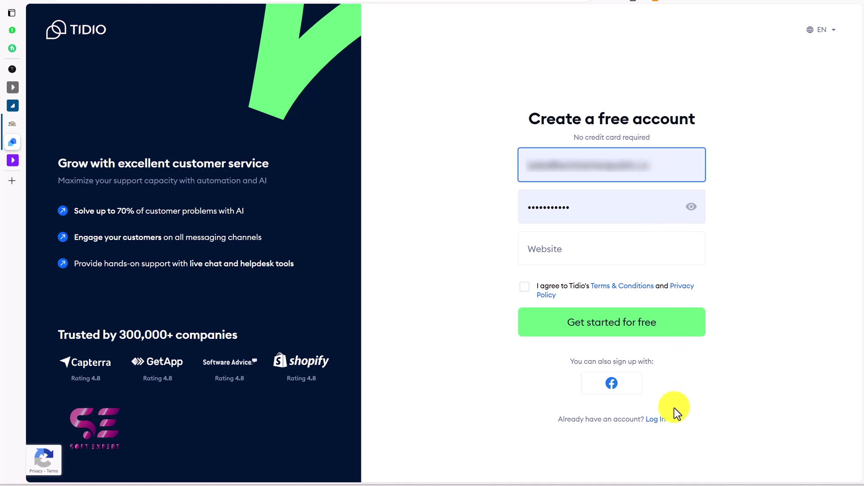
left_click(658, 420)
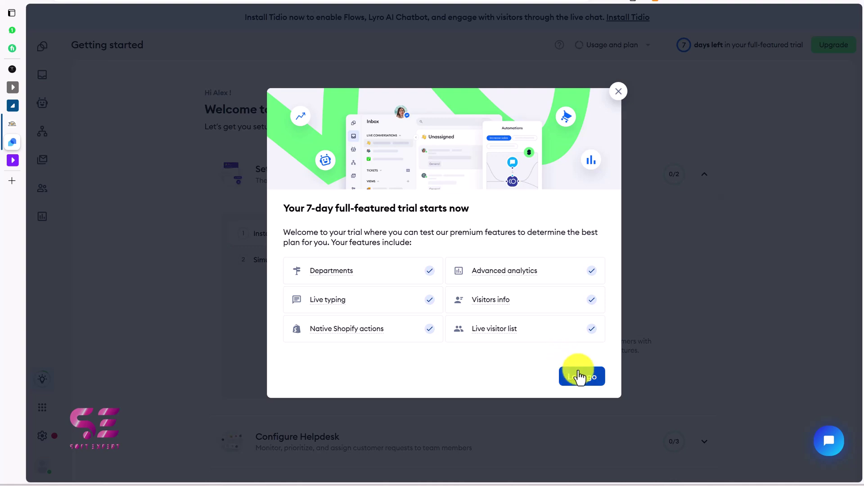
left_click(597, 383)
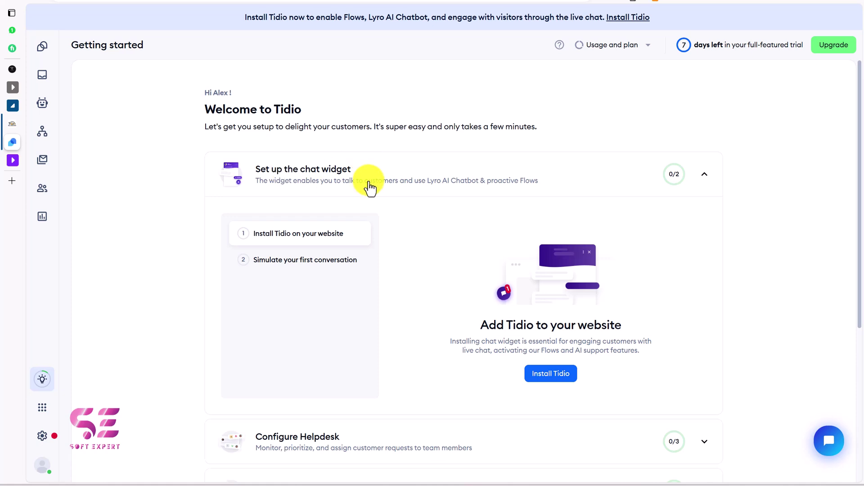
Step: Browse the Dashboard, Inbox, Lyro AI, Campaigns, Customers and Analytics pages, then go to Settings
left_click(42, 46)
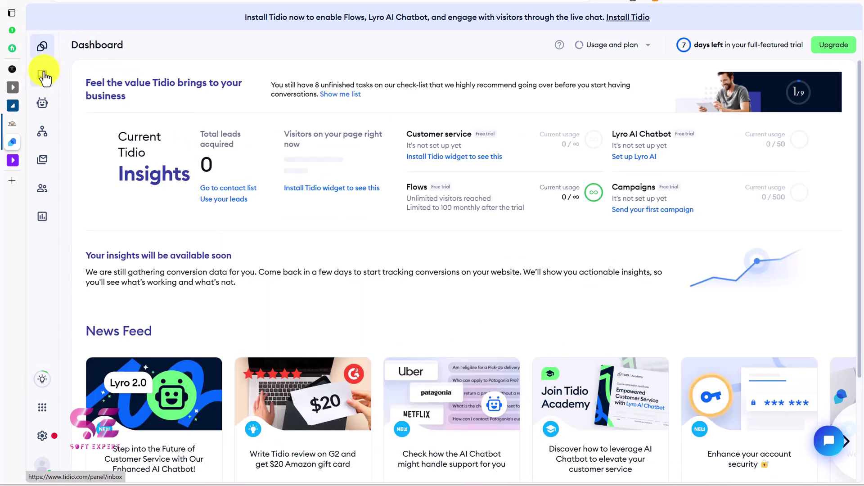
left_click(44, 76)
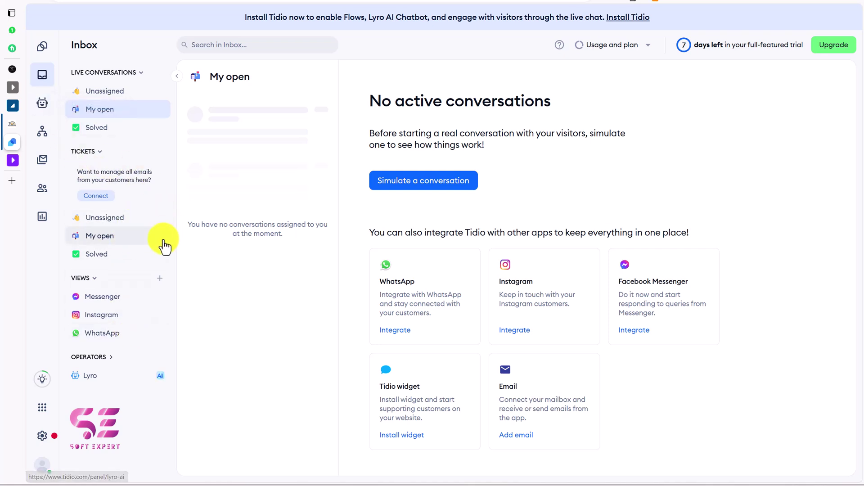
left_click(42, 104)
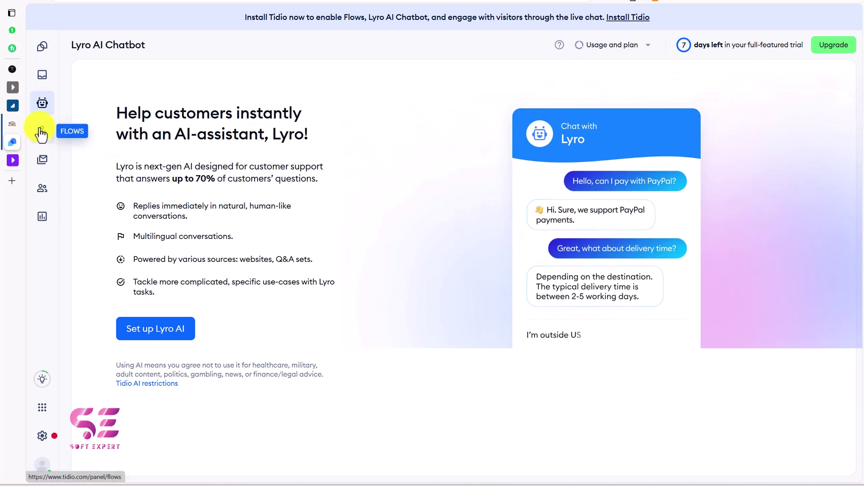
left_click(44, 162)
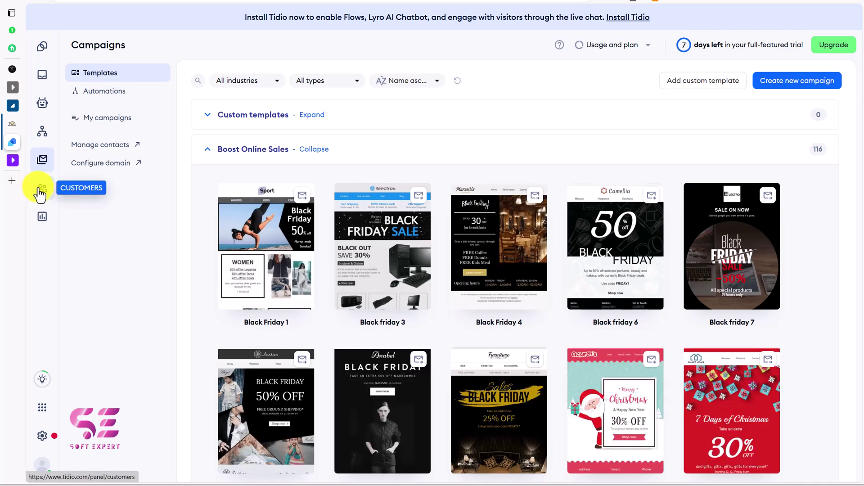
left_click(41, 192)
left_click(42, 217)
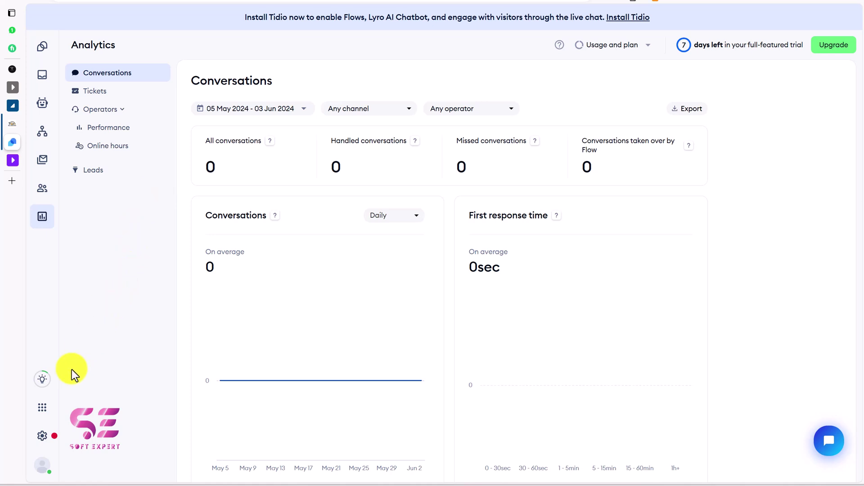
left_click(43, 435)
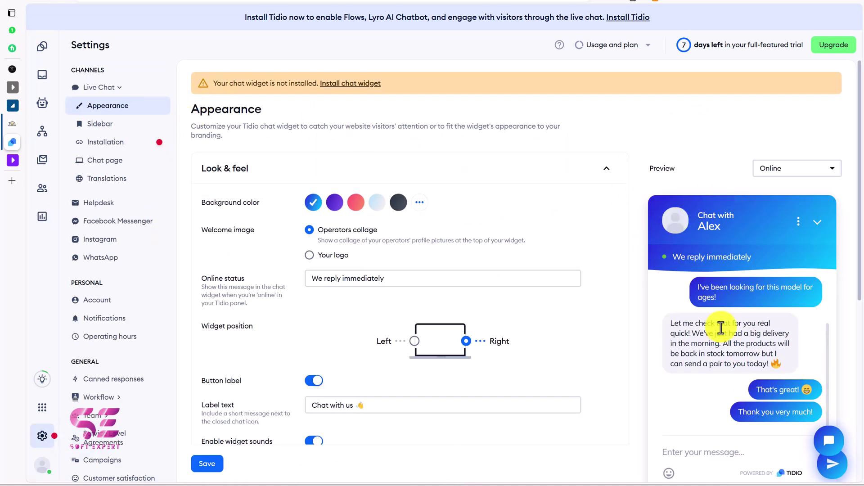
Step: Try purple, red and light widget backgrounds, settle on dark, and dismiss the save tip
left_click(335, 203)
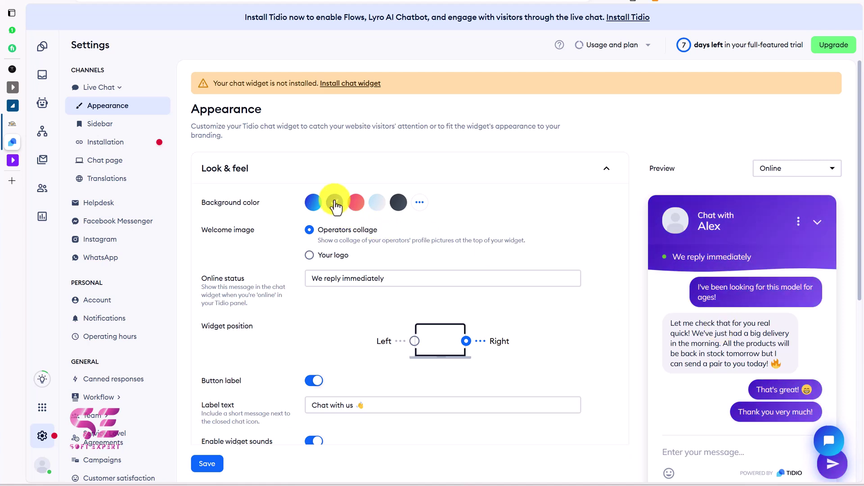
left_click(355, 203)
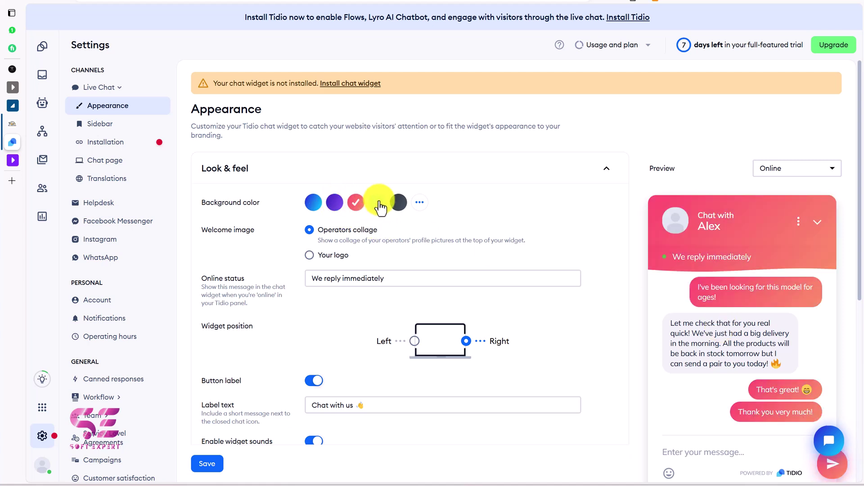
left_click(380, 206)
left_click(397, 203)
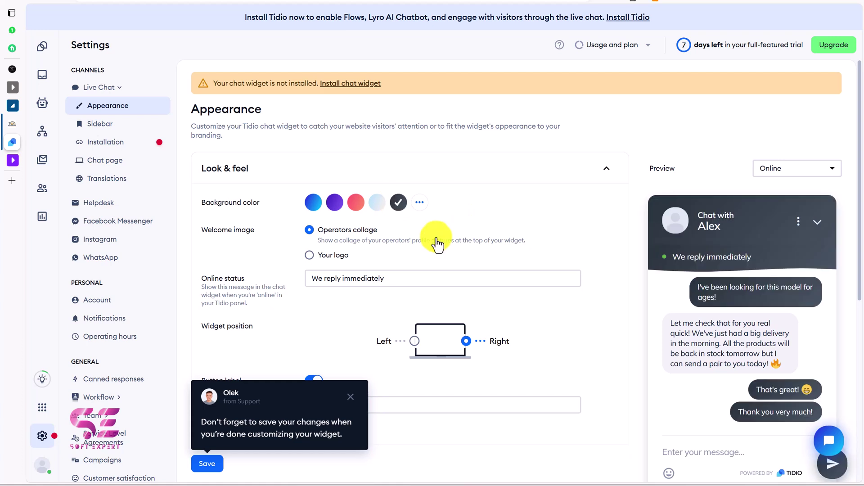
left_click(350, 397)
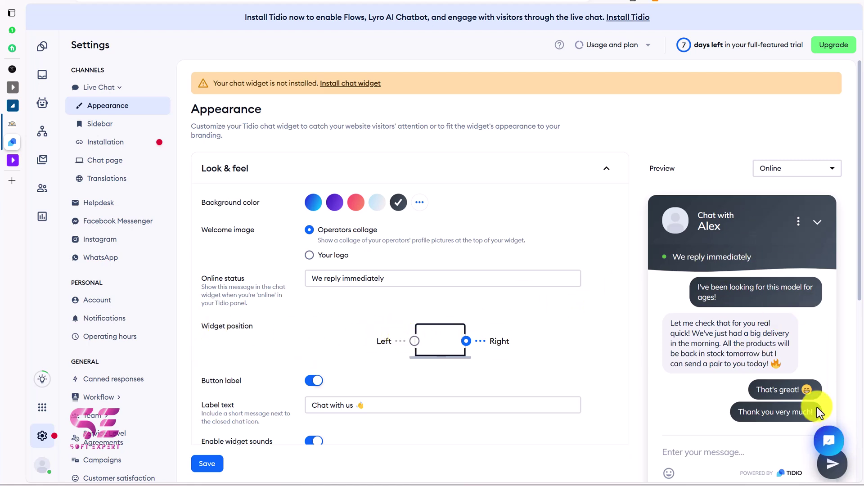
scroll(528, 364, "down", 4)
scroll(461, 377, "down", 1)
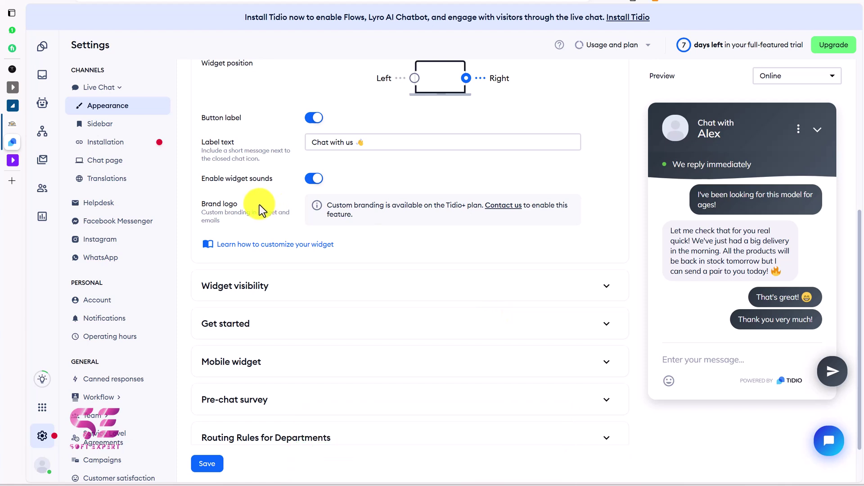
Step: Expand Widget visibility and check the Devices options without changing them
left_click(310, 286)
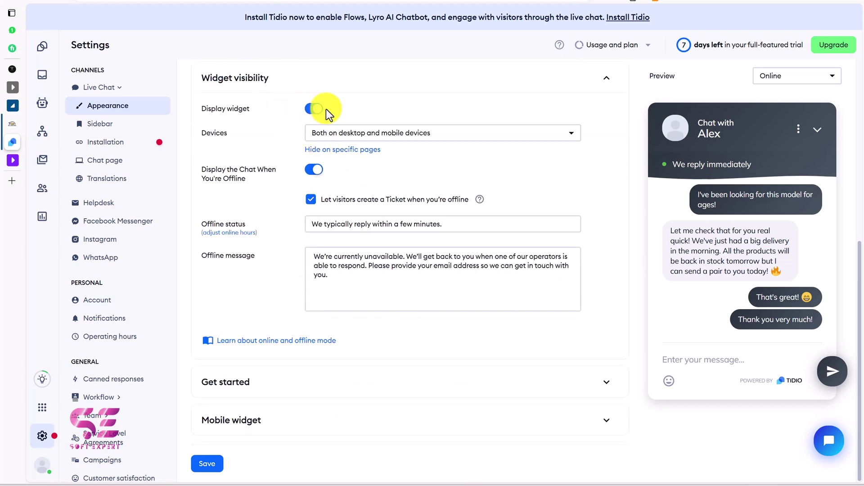
left_click(374, 131)
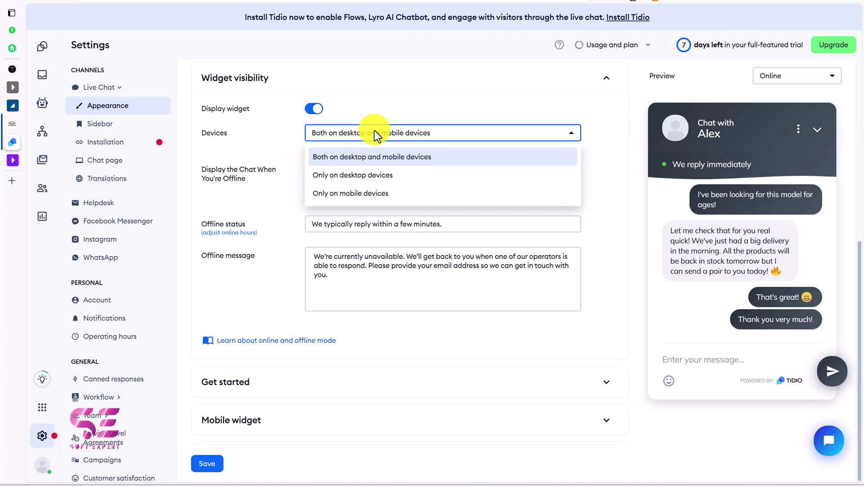
left_click(296, 158)
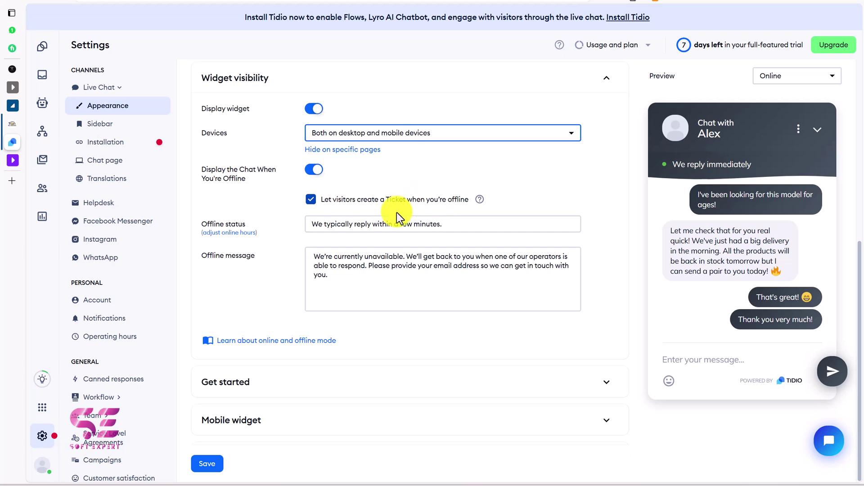
Step: Expand the Get started greeting and Mobile widget settings to review them
scroll(390, 263, "down", 3)
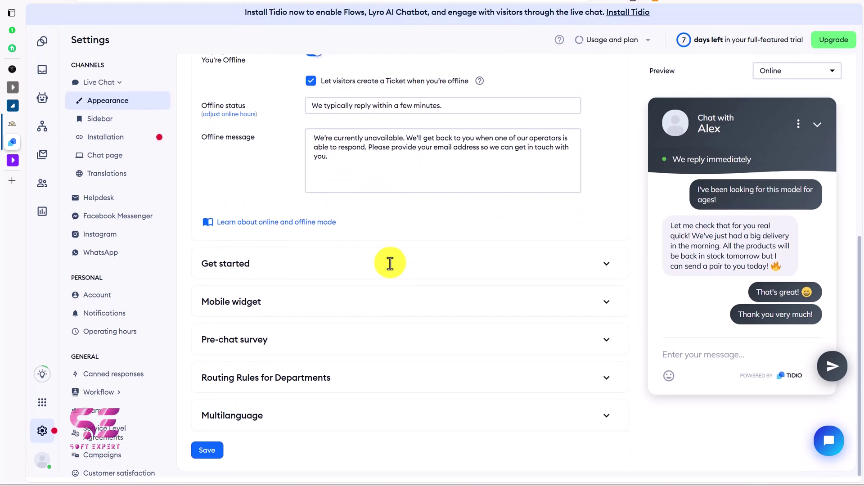
left_click(351, 264)
scroll(353, 265, "down", 2)
scroll(351, 264, "down", 2)
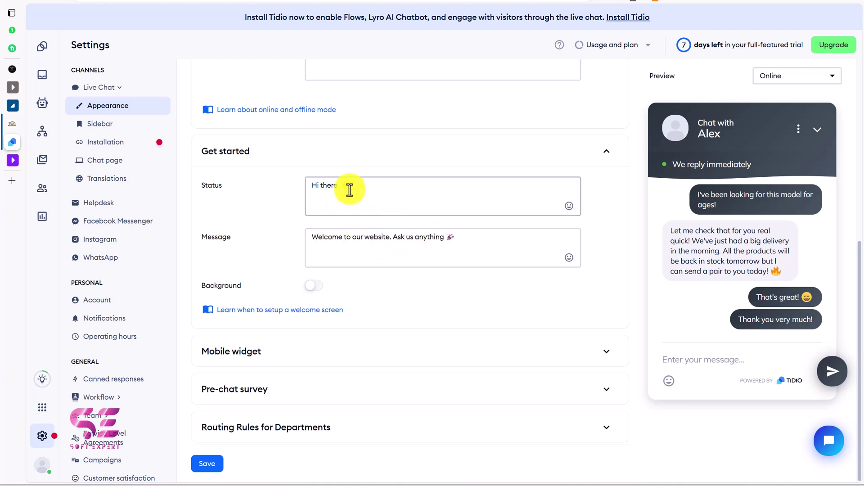
scroll(401, 257, "down", 1)
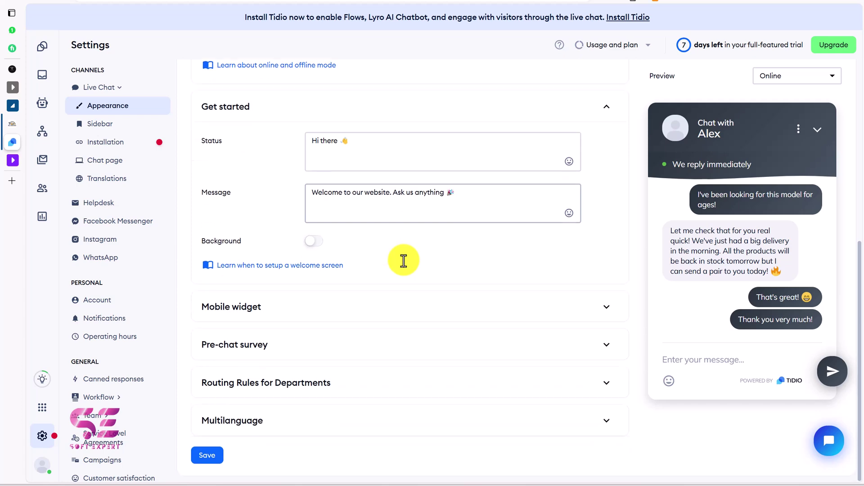
left_click(343, 303)
scroll(340, 297, "down", 3)
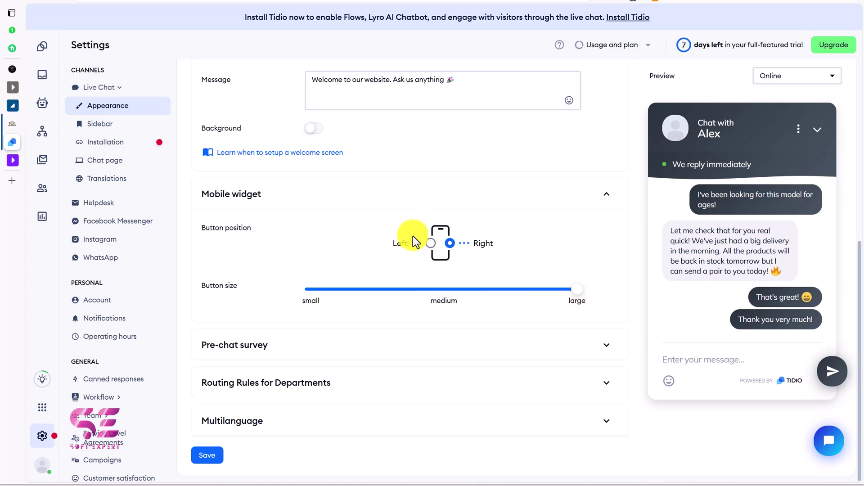
Step: In the pre-chat survey, add a Name field and then delete it again
left_click(288, 351)
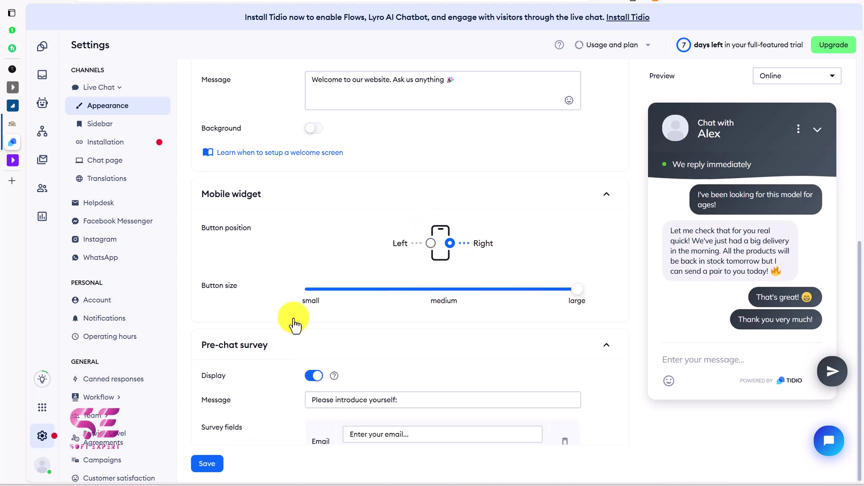
scroll(293, 297, "down", 5)
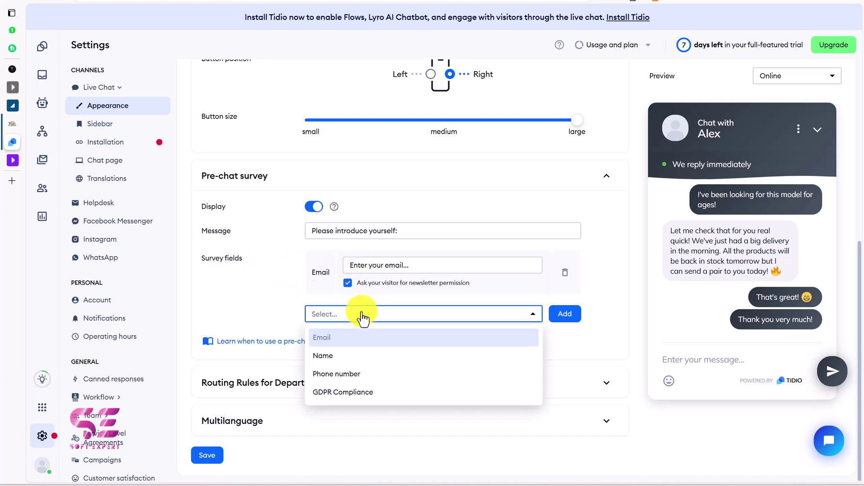
left_click(328, 356)
left_click(578, 318)
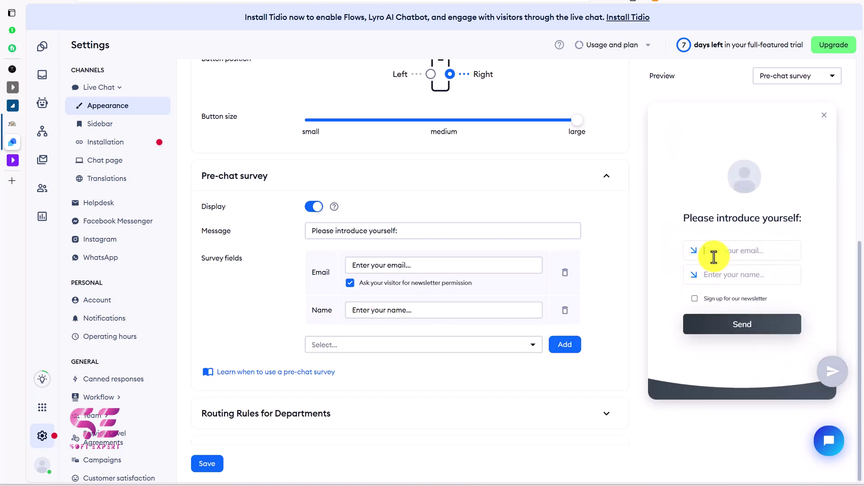
left_click(569, 316)
Step: Expand the Routing rules for departments and Multilanguage settings to review them
left_click(366, 383)
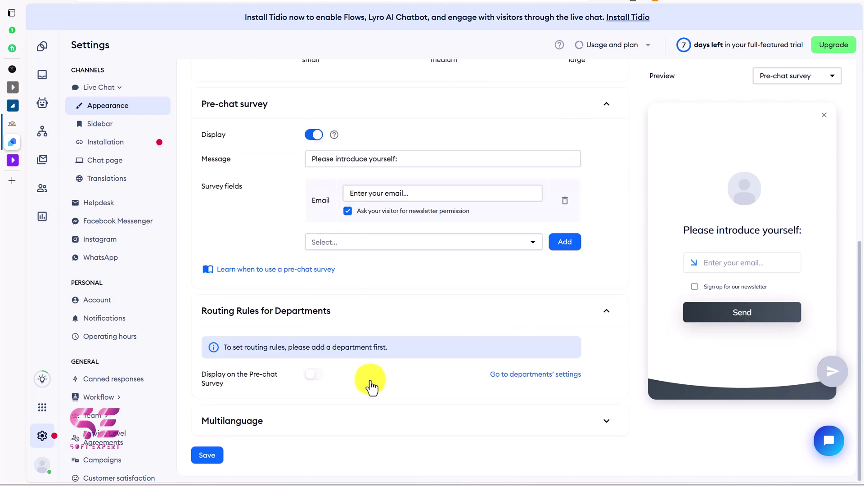
left_click(338, 434)
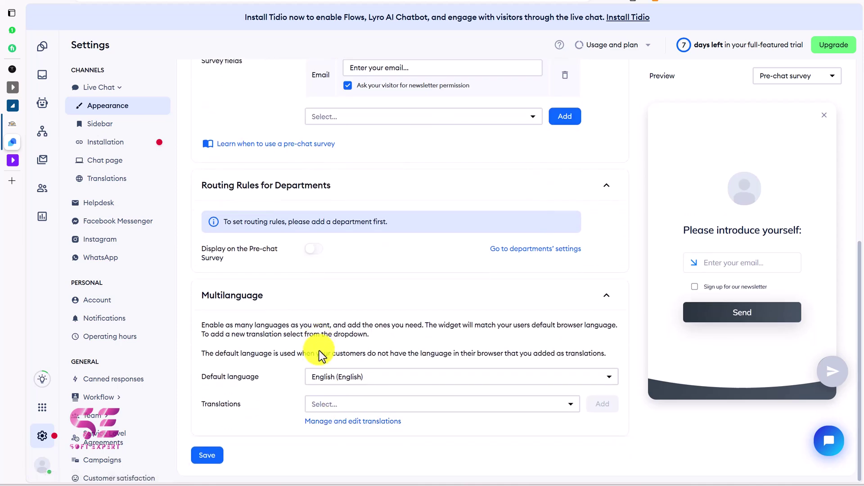
scroll(457, 283, "up", 10)
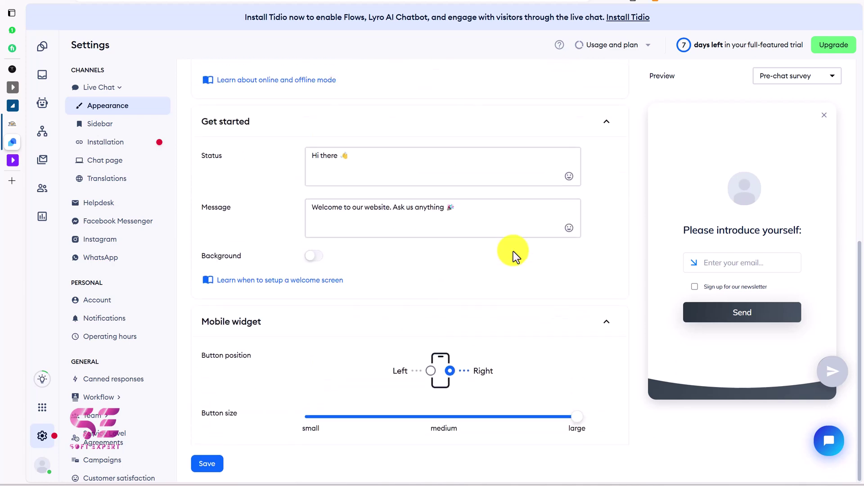
scroll(334, 147, "up", 2)
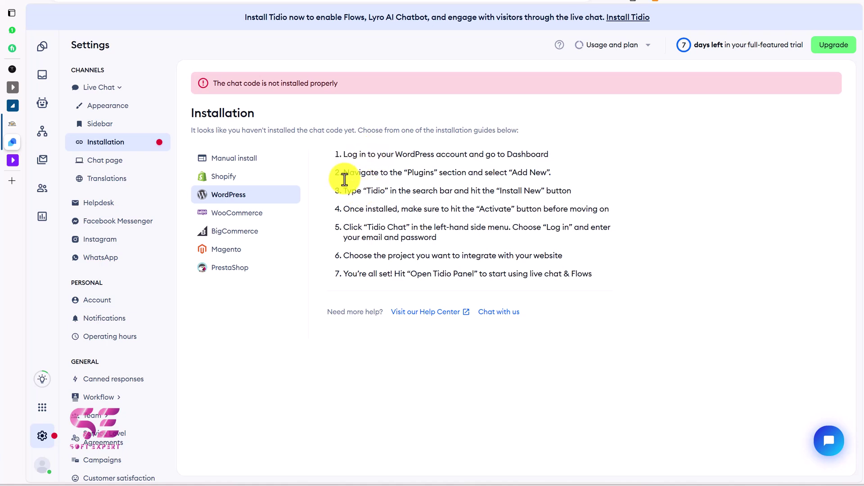
Step: Select the word 'Tidio' in step 3 of the WordPress installation guide
left_click_drag(365, 194, 383, 192)
key("ctrl+c")
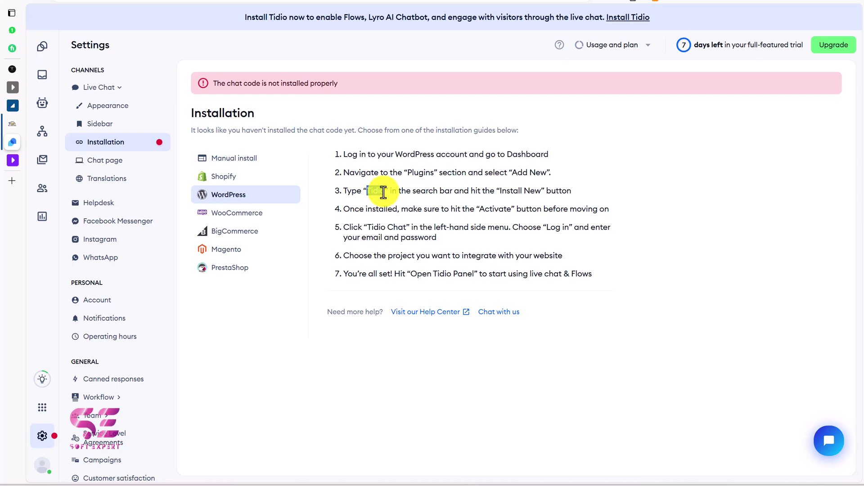
Step: In WordPress, search for and install the Tidio Live Chat plugin, then open Tidio Chat
key("ctrl+shift+Tab")
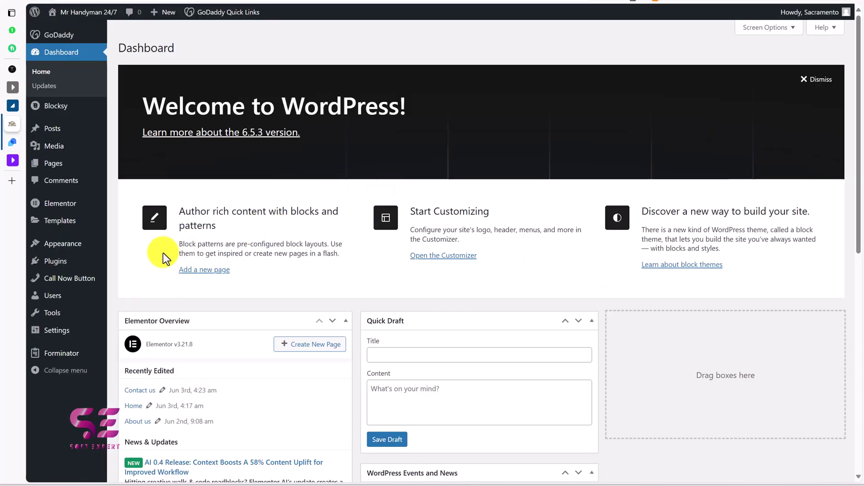
mouse_move(126, 255)
left_click(142, 276)
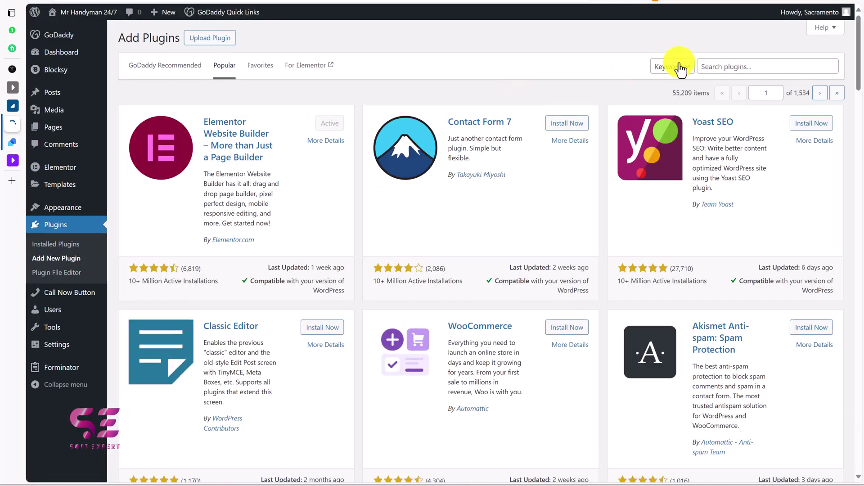
left_click(720, 66)
key("ctrl+v")
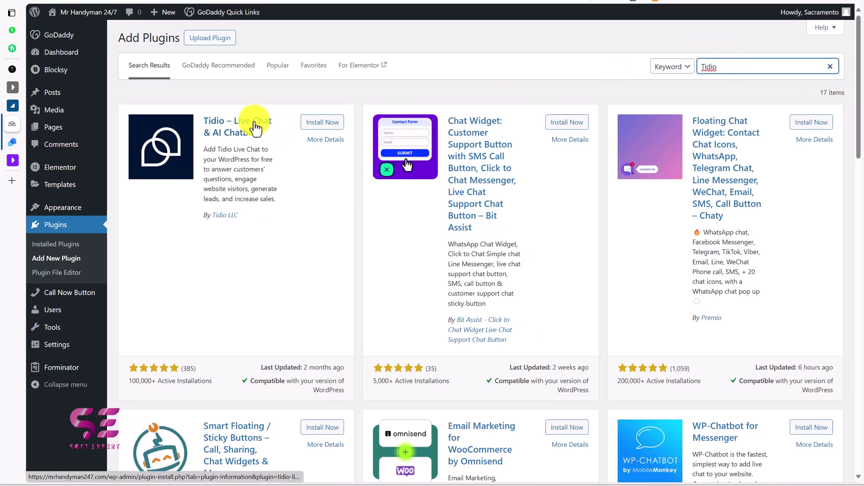
left_click(323, 123)
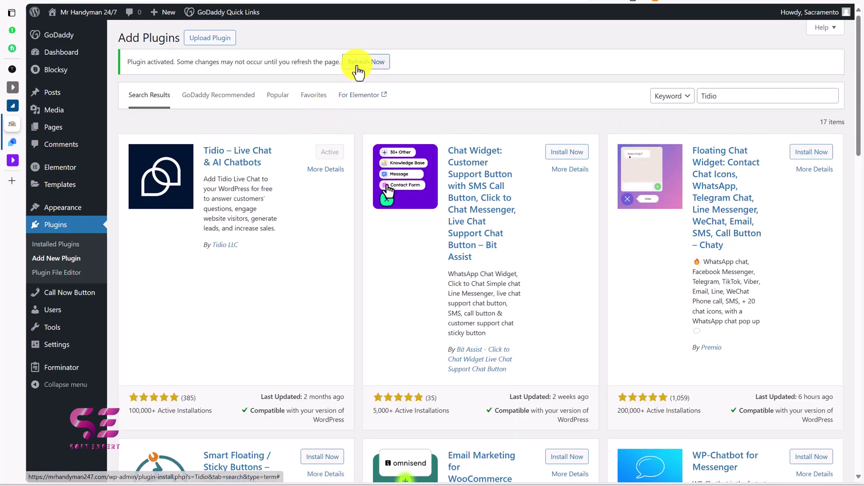
left_click(357, 63)
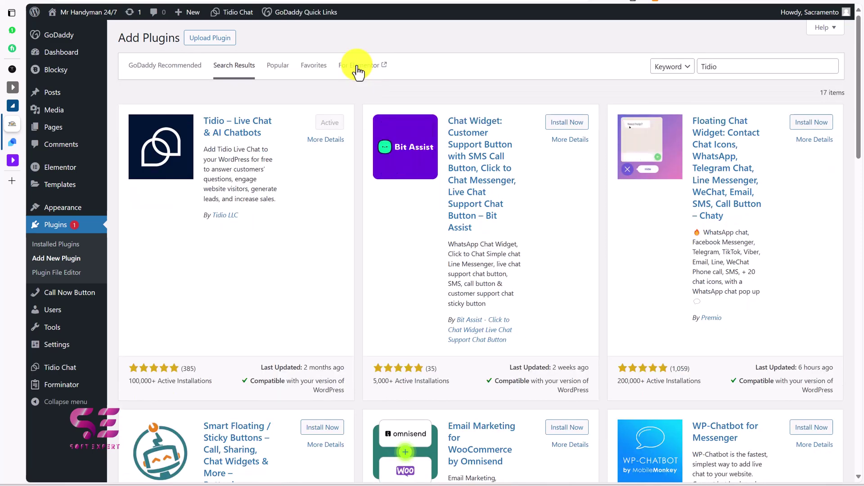
left_click(63, 368)
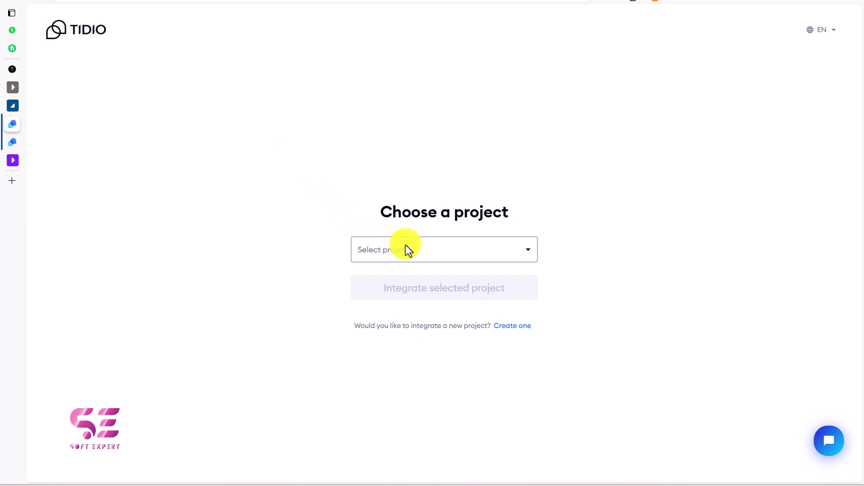
Step: Integrate the mrhandyman247.com project with the site and open the Tidio panel
left_click(412, 248)
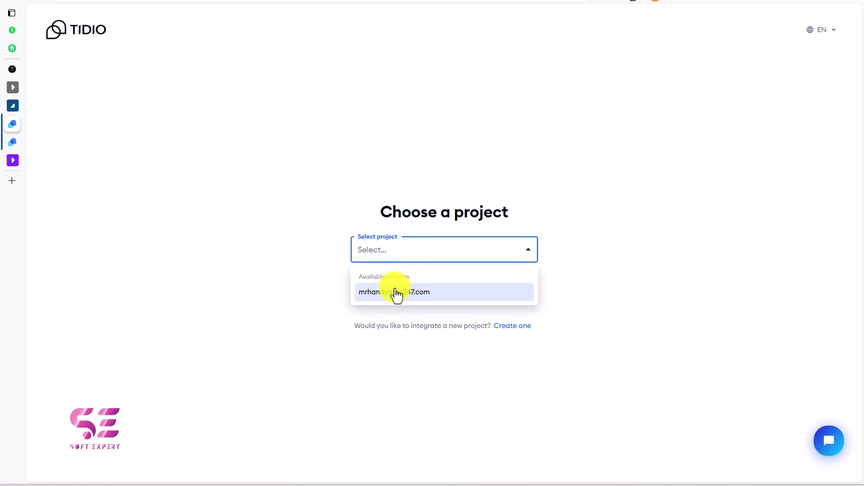
left_click(396, 293)
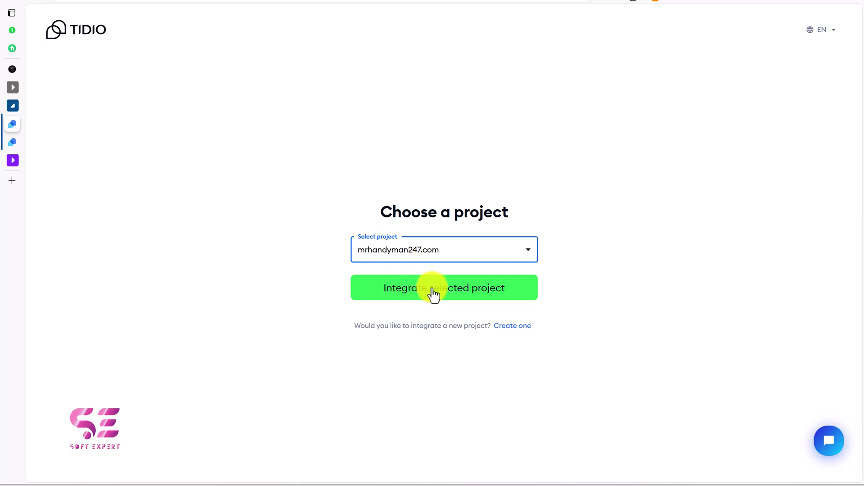
left_click(453, 293)
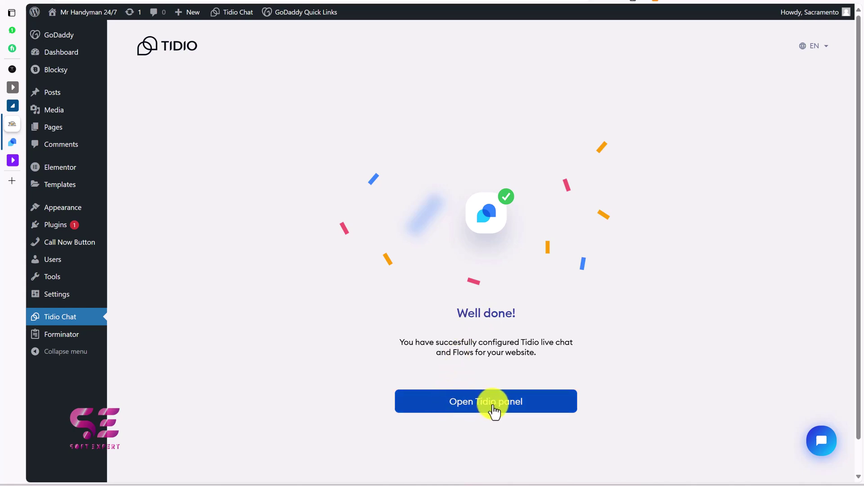
left_click(478, 405)
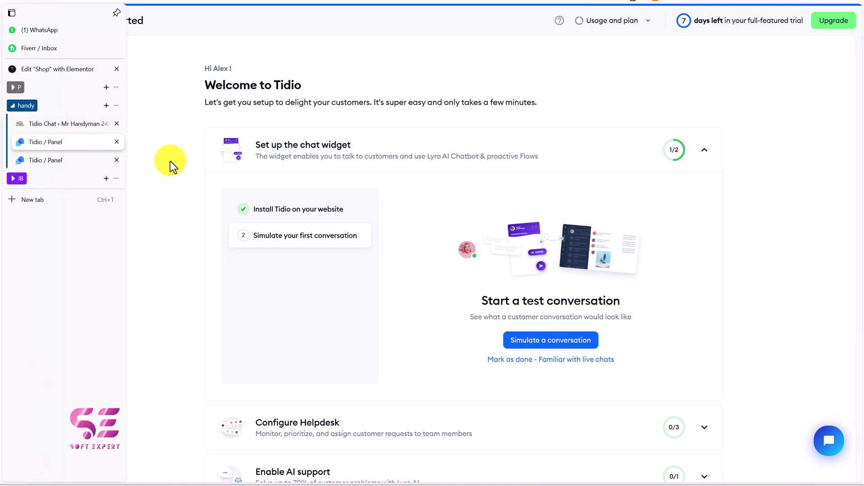
Step: Return to the WordPress Tidio Chat page and open the live site in a new tab
left_click(13, 128)
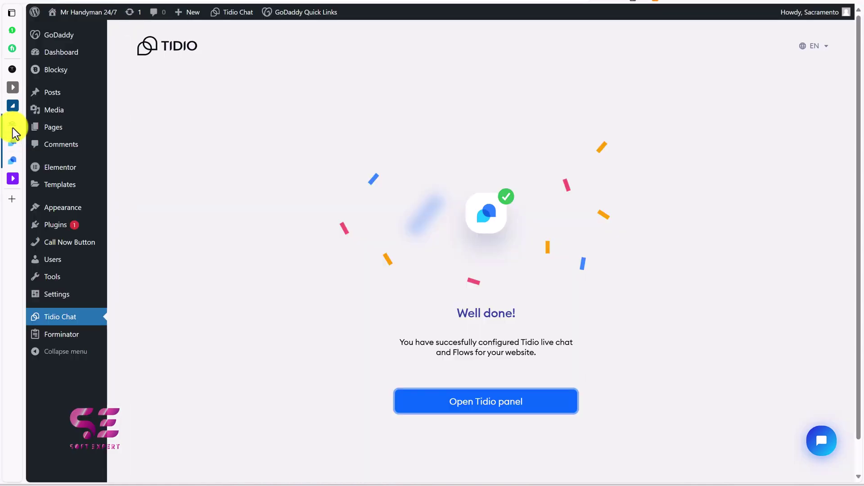
right_click(86, 14)
left_click(106, 24)
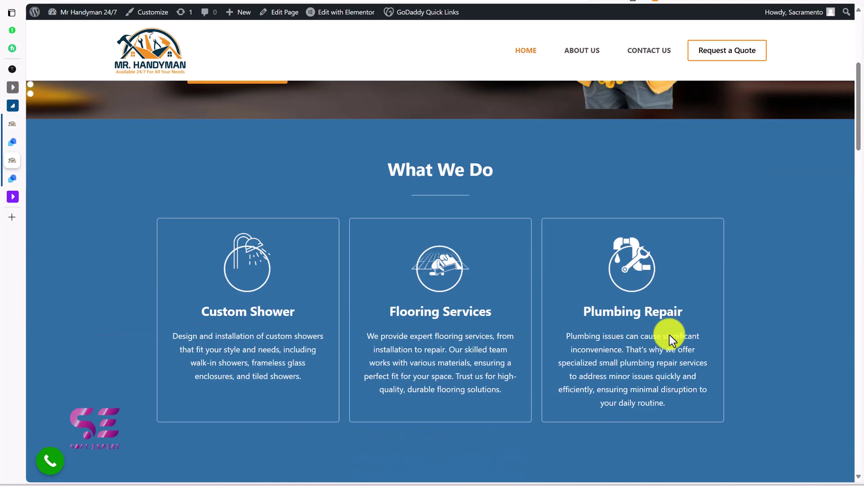
Step: Open the live chat widget on the Mr Handyman site
scroll(669, 334, "down", 10)
scroll(675, 342, "down", 3)
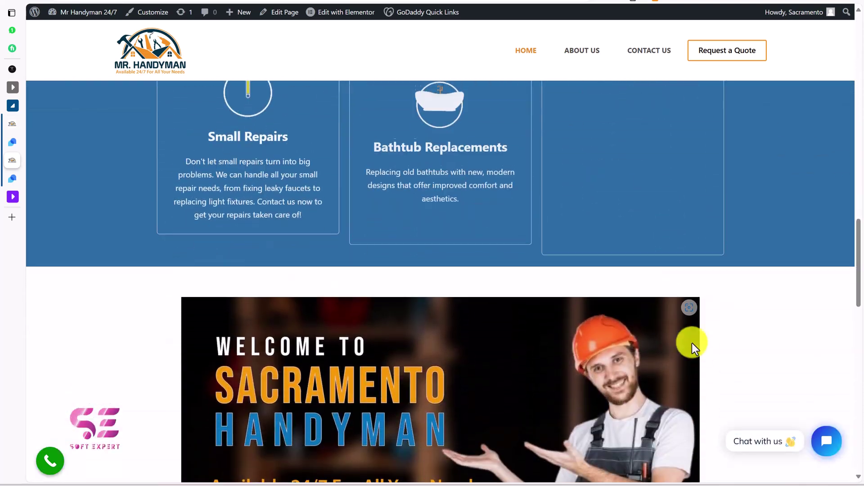
scroll(703, 348, "up", 5)
mouse_move(766, 414)
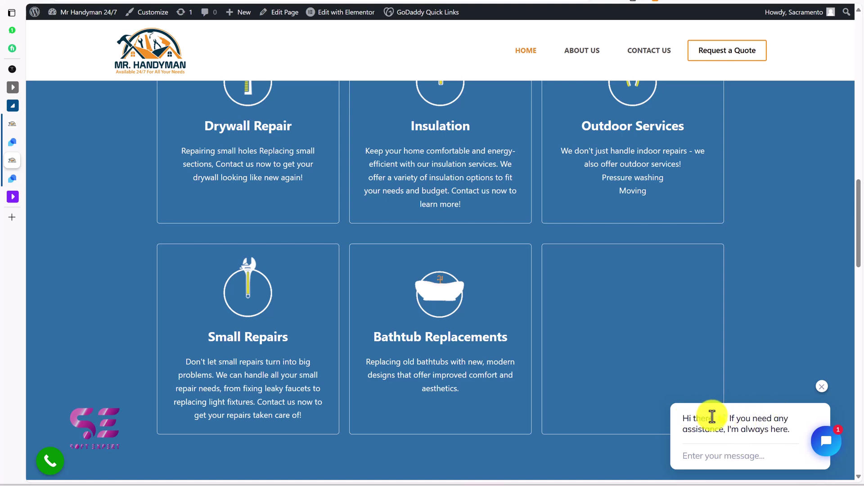
left_click(827, 448)
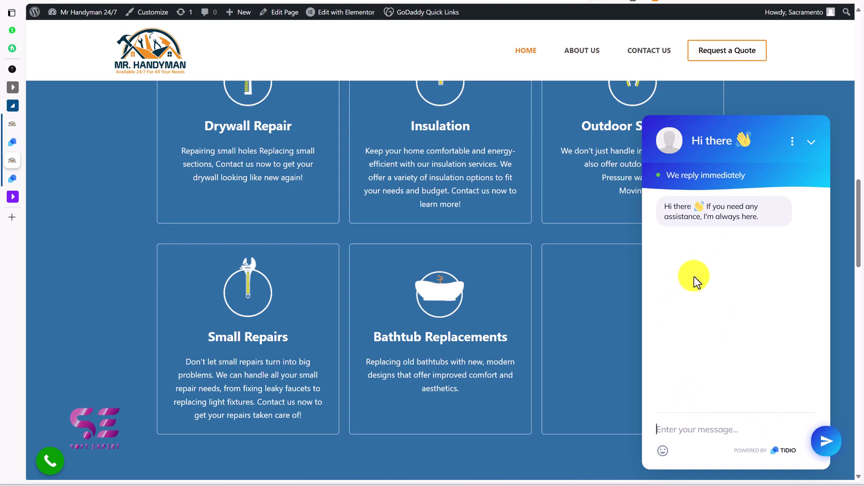
Step: Send a 'Hi there' greeting as a visitor and submit the visitor's email address
type("HI her")
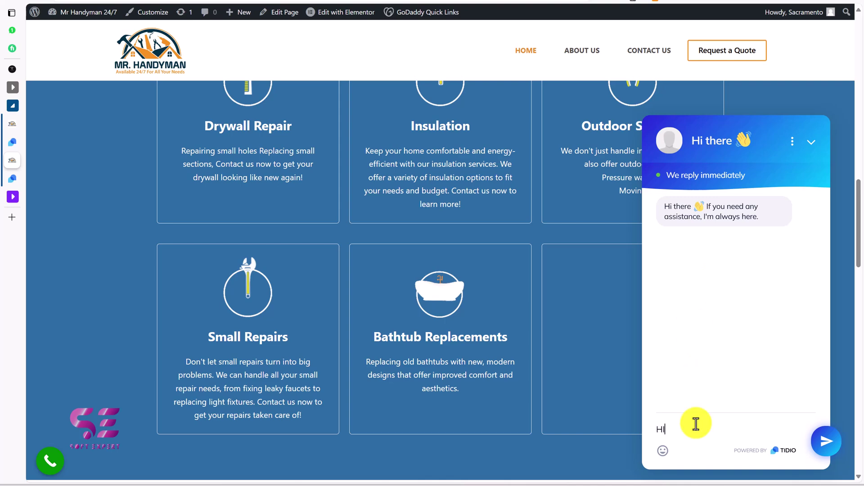
type("re")
key("Return")
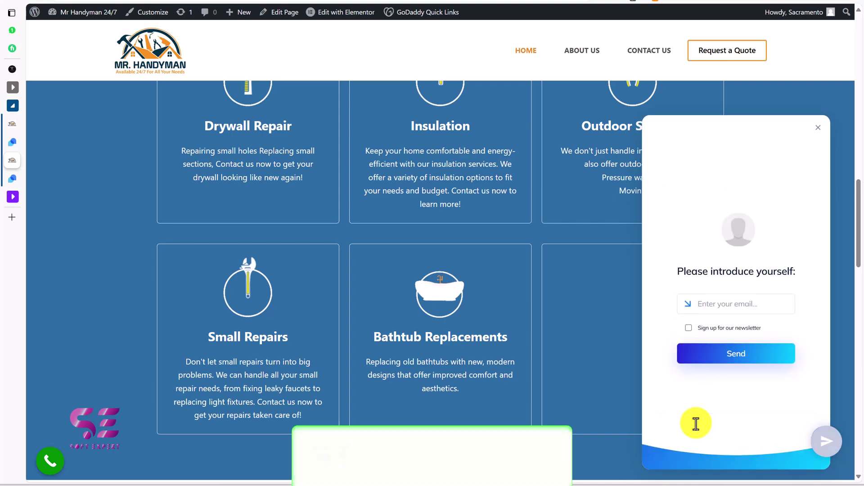
key("ctrl+v")
left_click(755, 361)
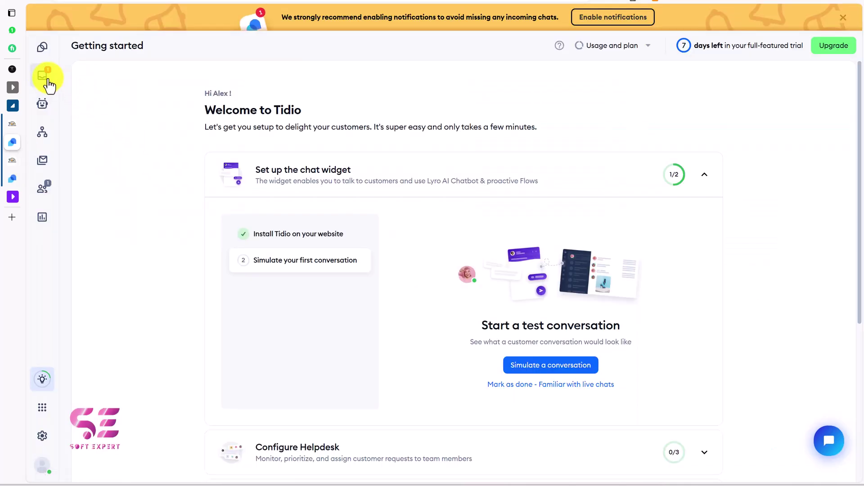
Step: Join the unassigned visitor chat, reply 'Hi how we may help you?', and confirm it on the site
left_click(50, 82)
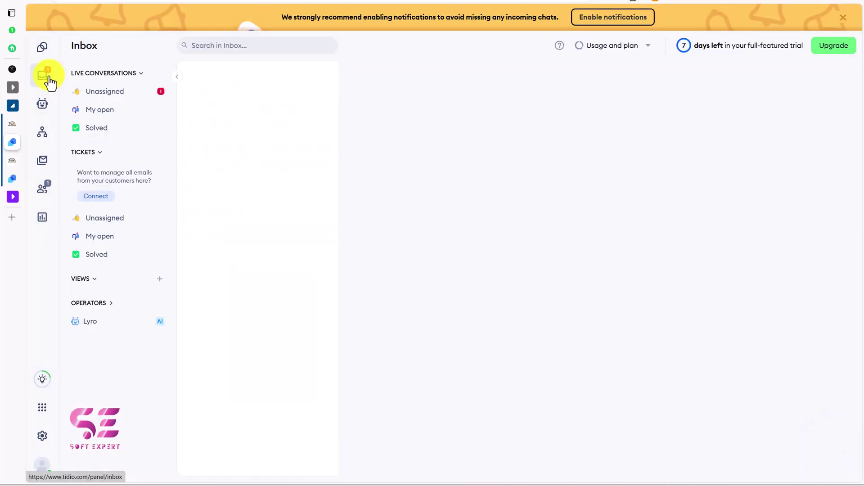
left_click(111, 96)
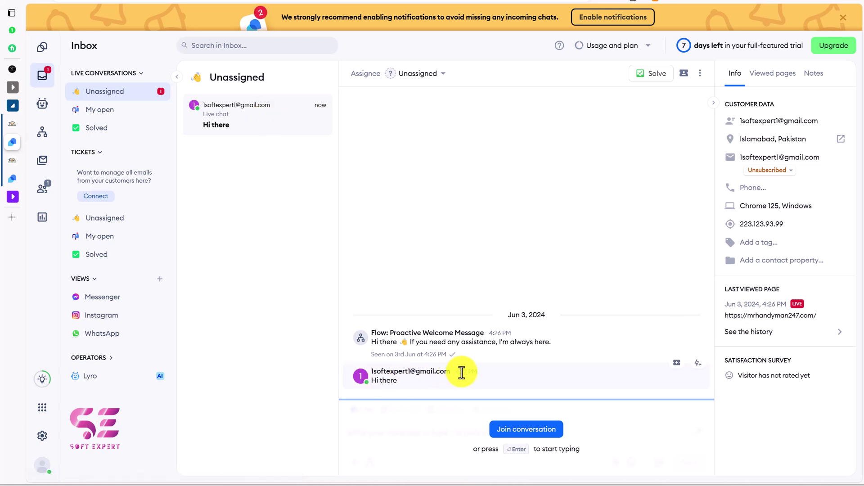
left_click(514, 431)
type("Hi how we may help you?")
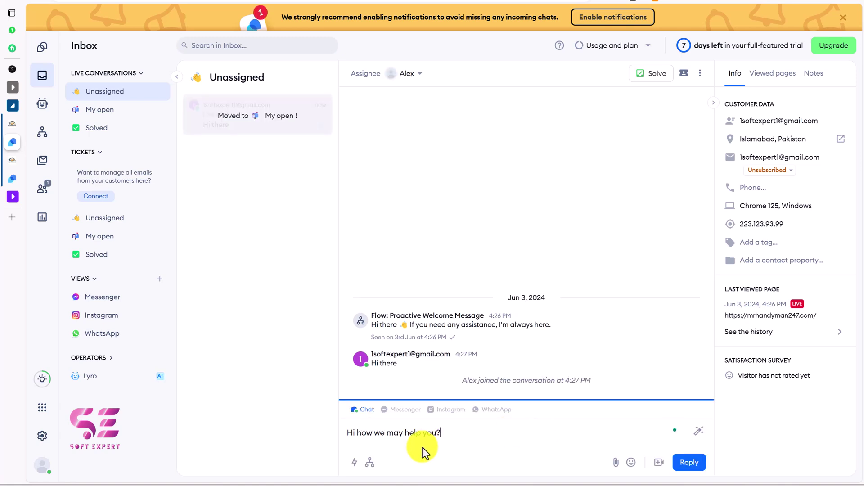
key("Return")
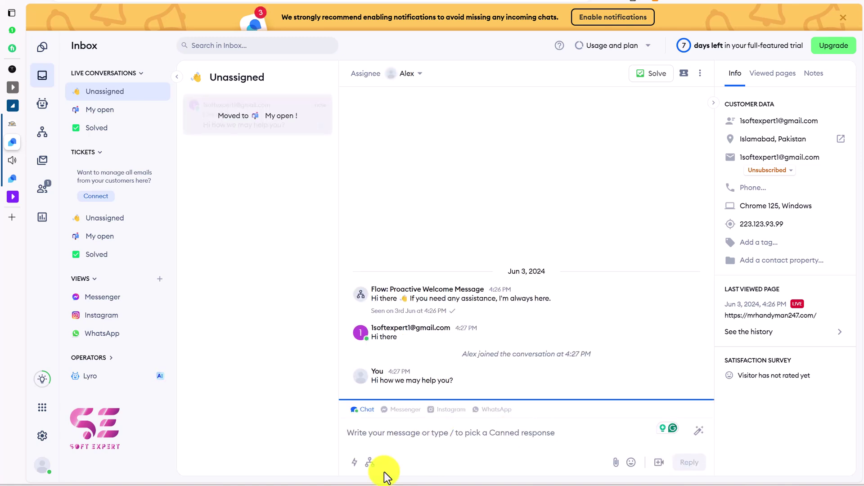
key("ctrl+Tab")
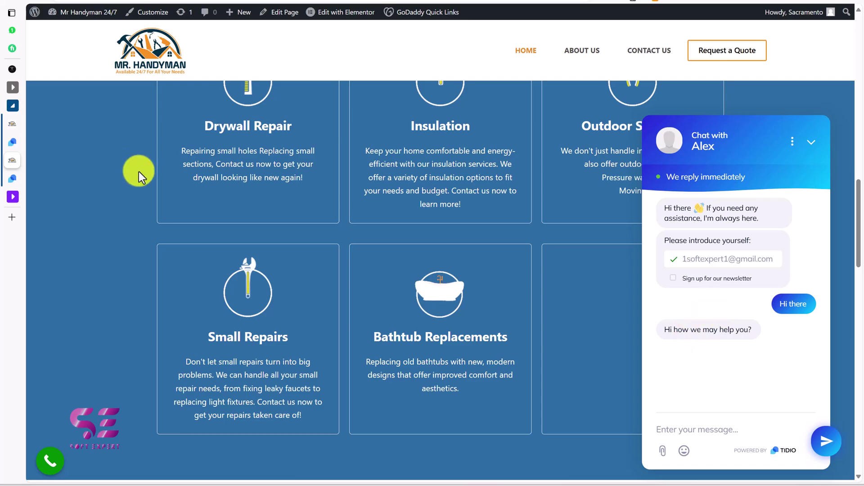
left_click(13, 141)
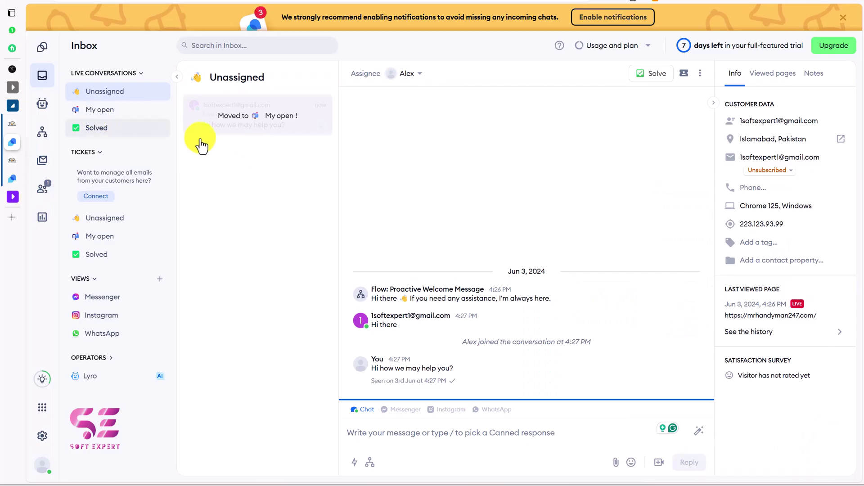
left_click(41, 106)
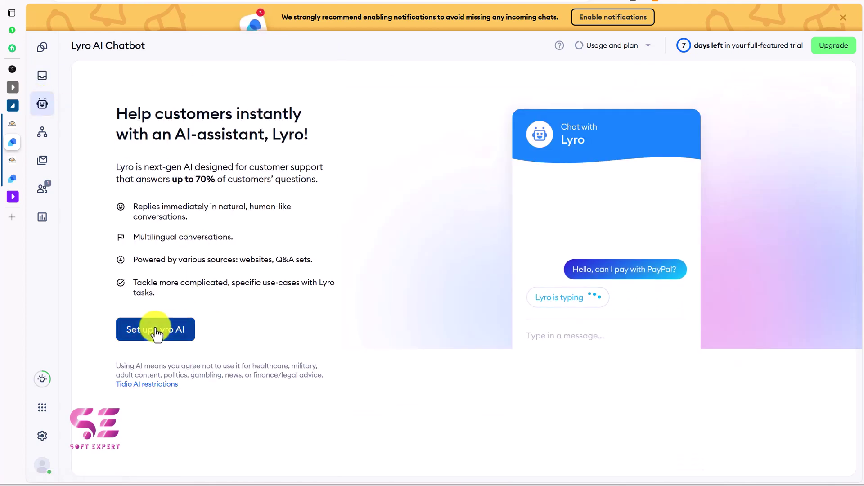
left_click(176, 332)
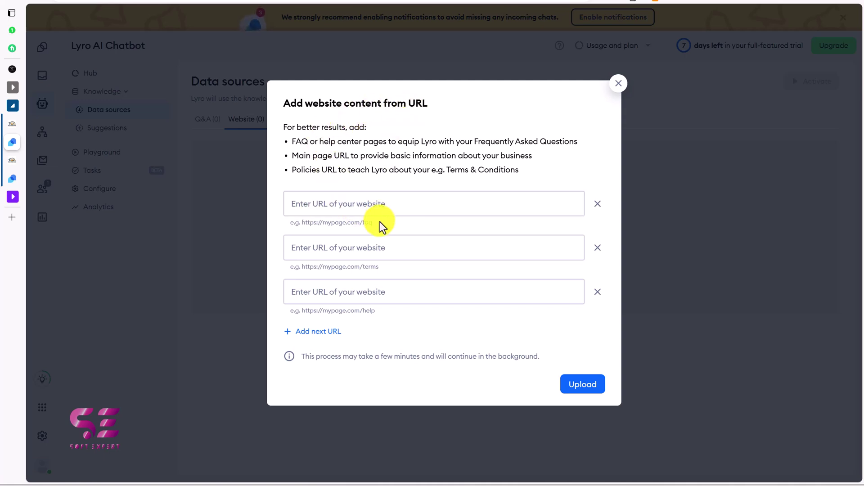
left_click(370, 198)
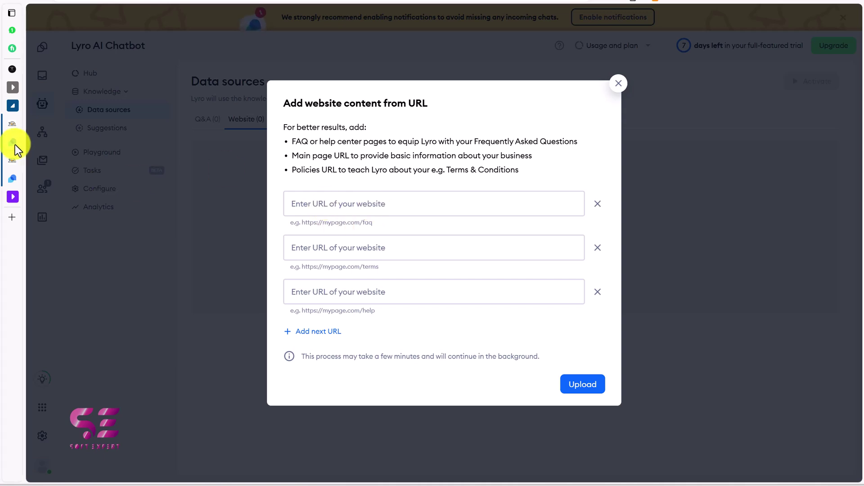
left_click(315, 203)
type("https://mrhandyman247.com/")
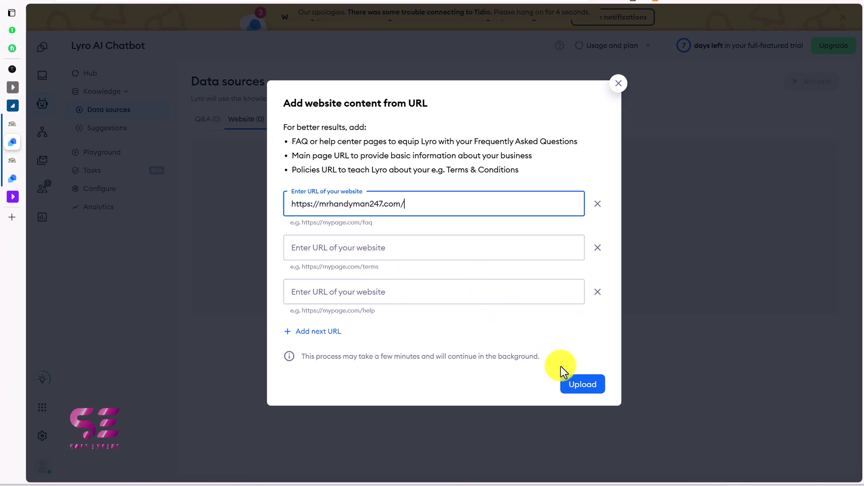
left_click(583, 385)
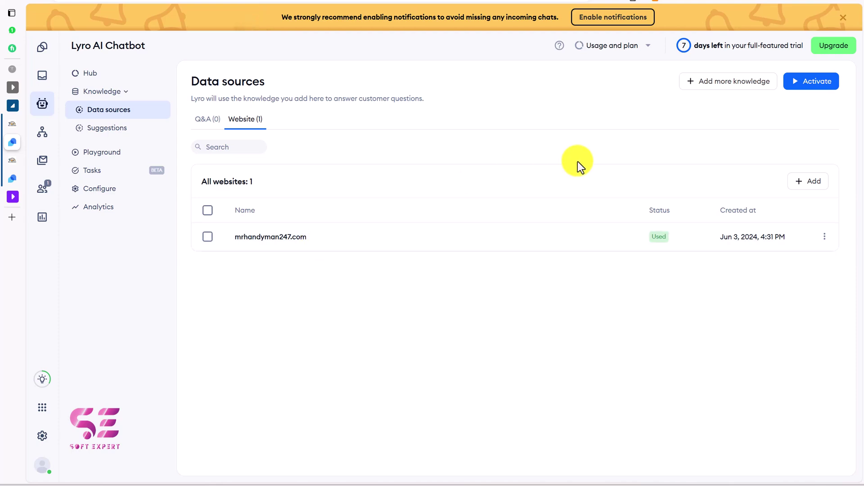
left_click(804, 83)
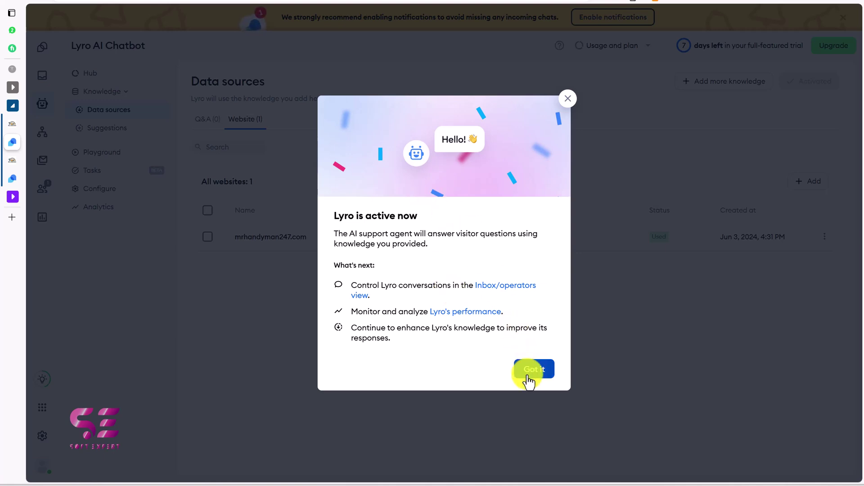
left_click(529, 378)
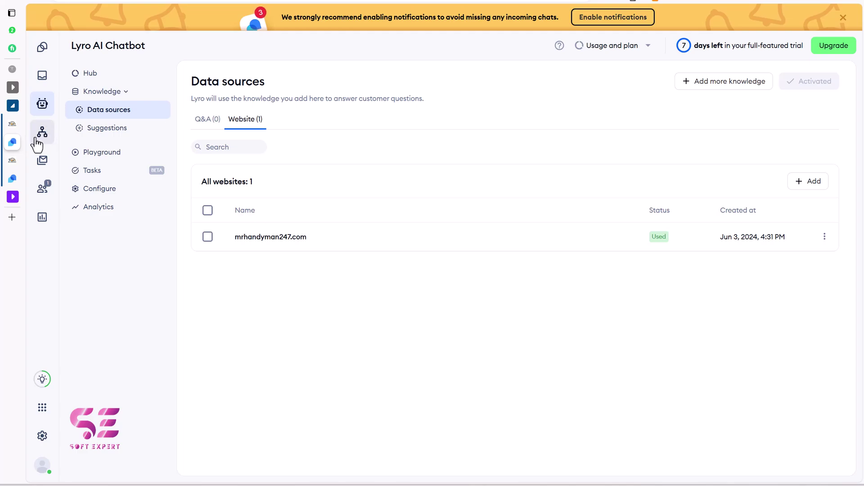
Step: Load the Mr Handyman site in a private window and open its chat widget
left_click(12, 124)
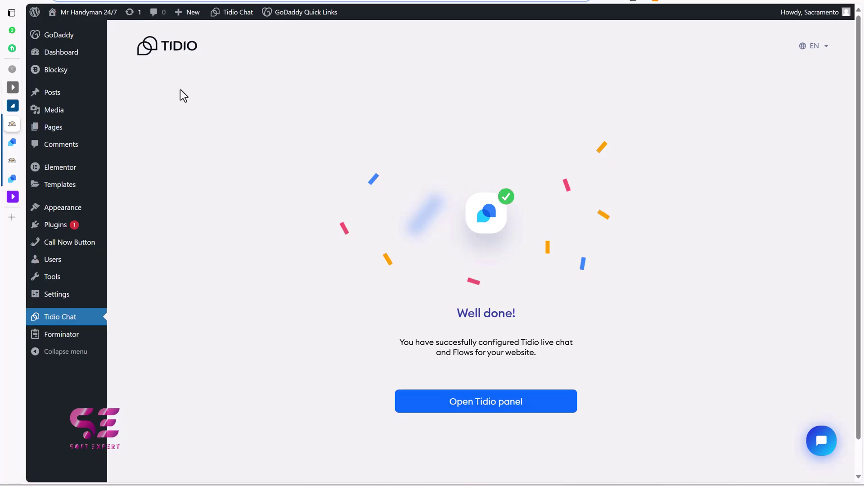
key("ctrl+shift+n")
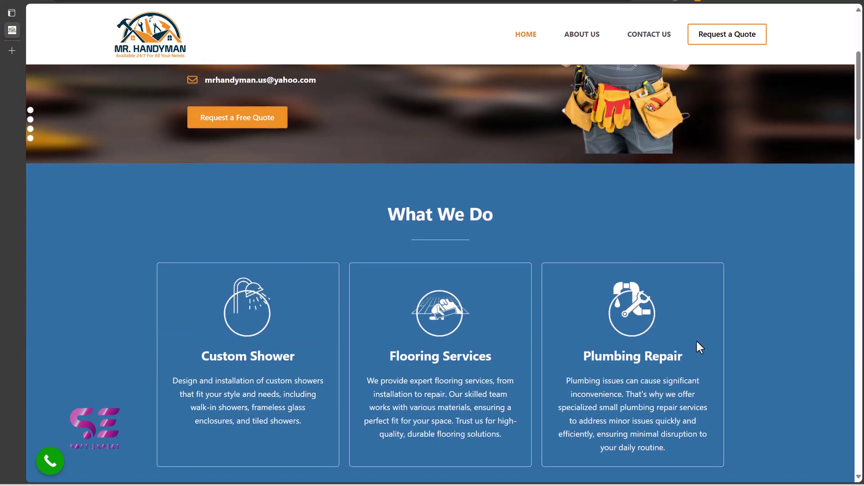
scroll(696, 339, "down", 5)
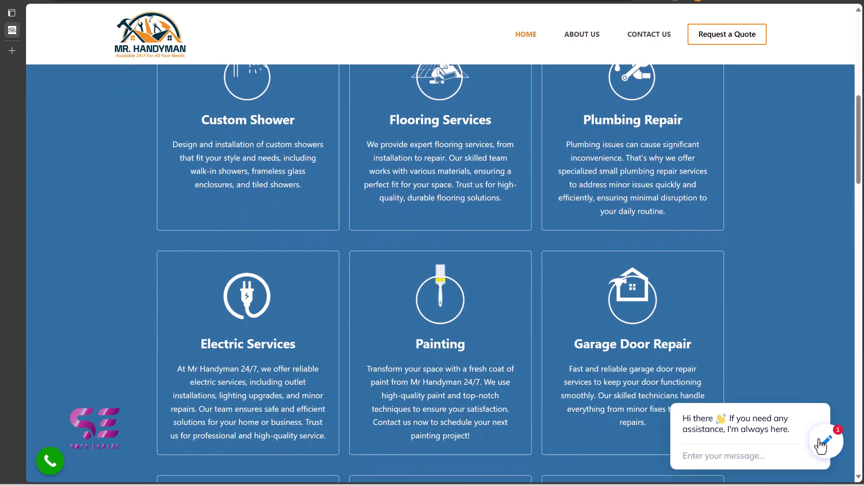
left_click(822, 443)
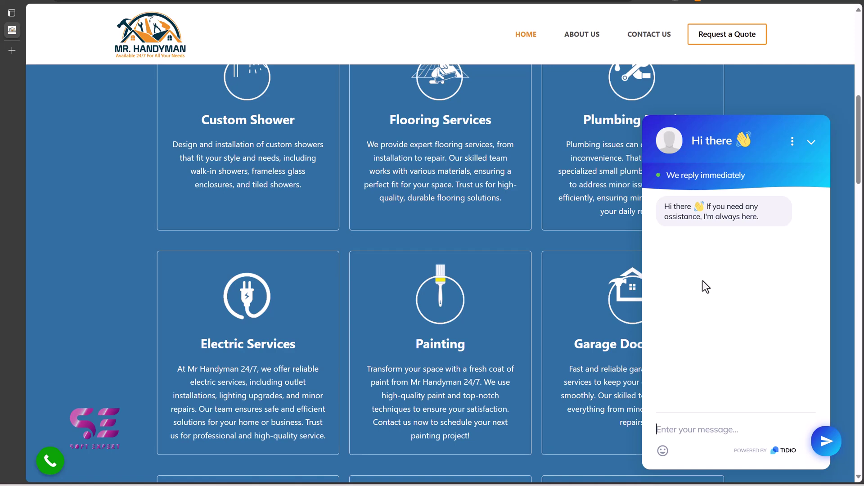
Step: Ask 'Do you have flooring service?', submit the visitor e-mail, and read Lyro's reply
left_click(683, 422)
type("Do you have flooring service?")
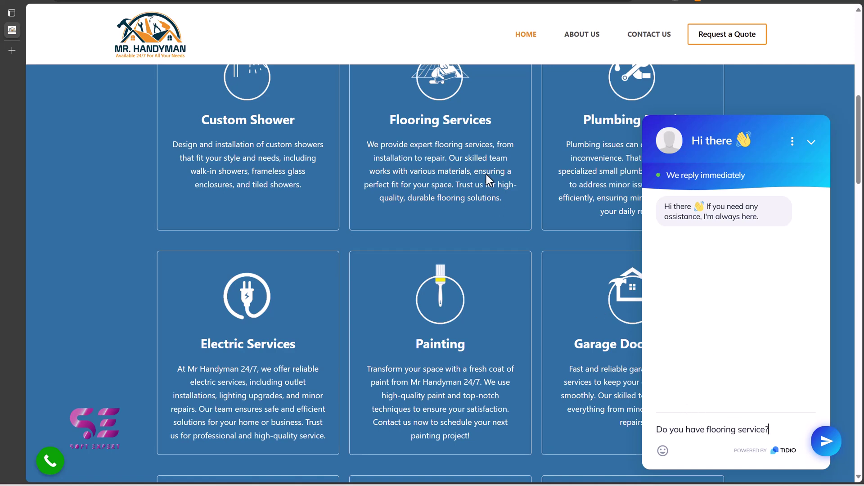
left_click(825, 441)
left_click(741, 357)
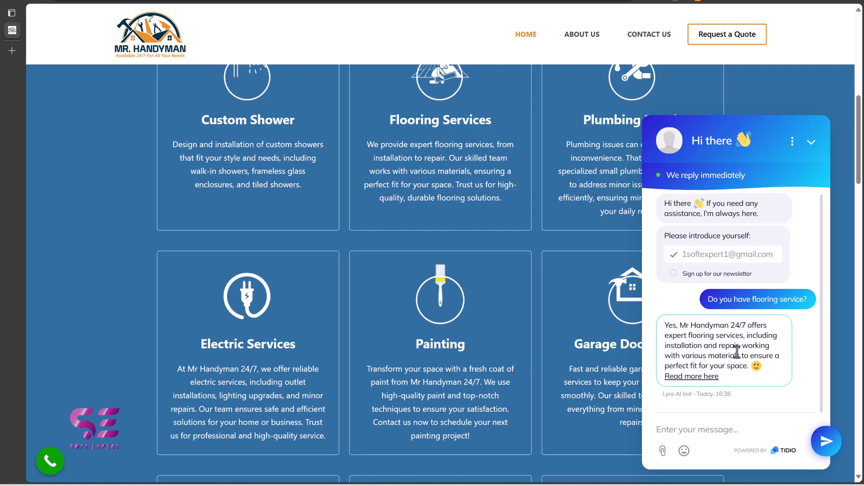
scroll(540, 272, "down", 1)
scroll(541, 259, "up", 2)
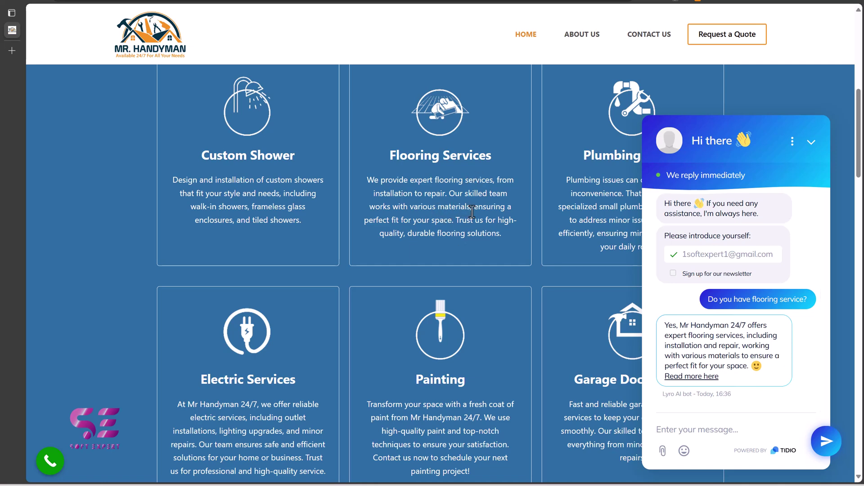
scroll(540, 270, "down", 2)
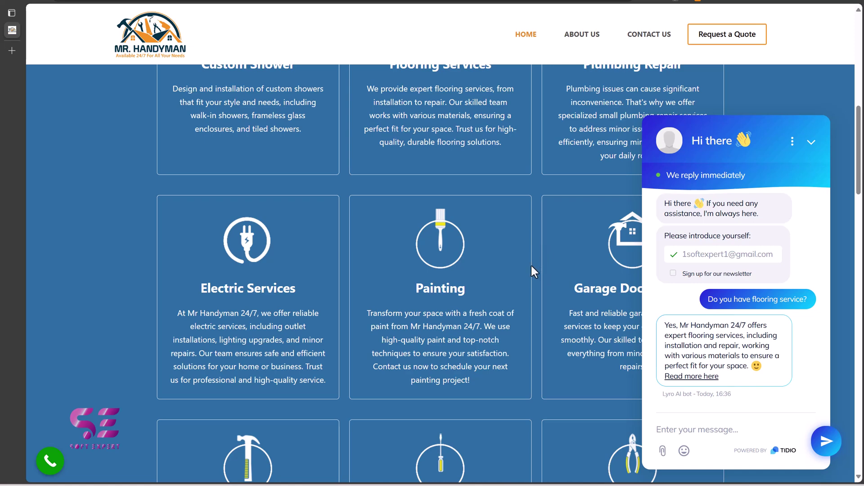
scroll(538, 298, "down", 3)
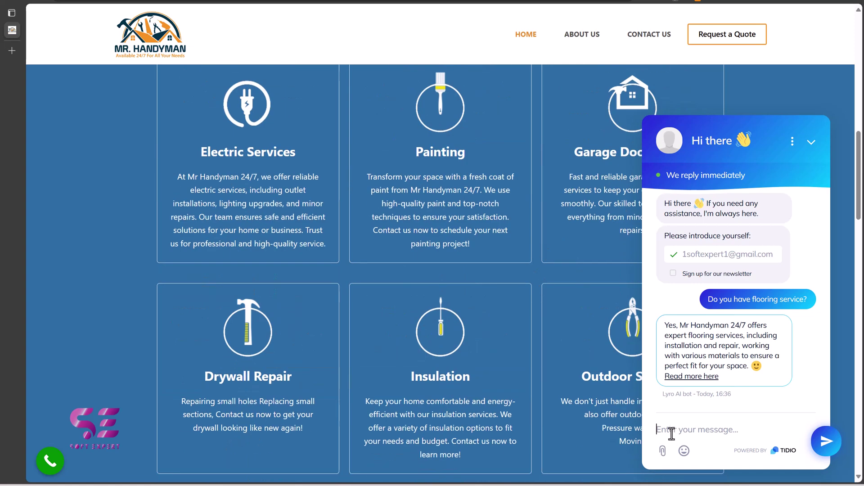
Step: Ask the chatbot 'what is the cost of this service?' and request transfer to a person
type("what is the cost of this service?")
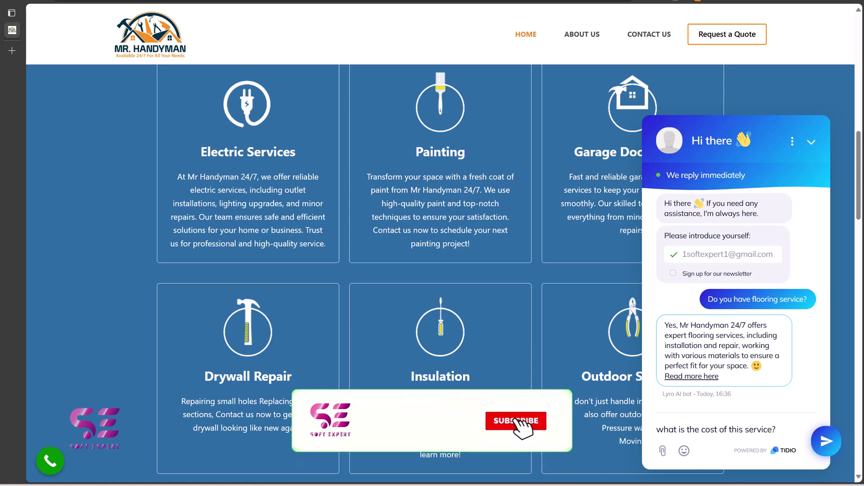
left_click(823, 443)
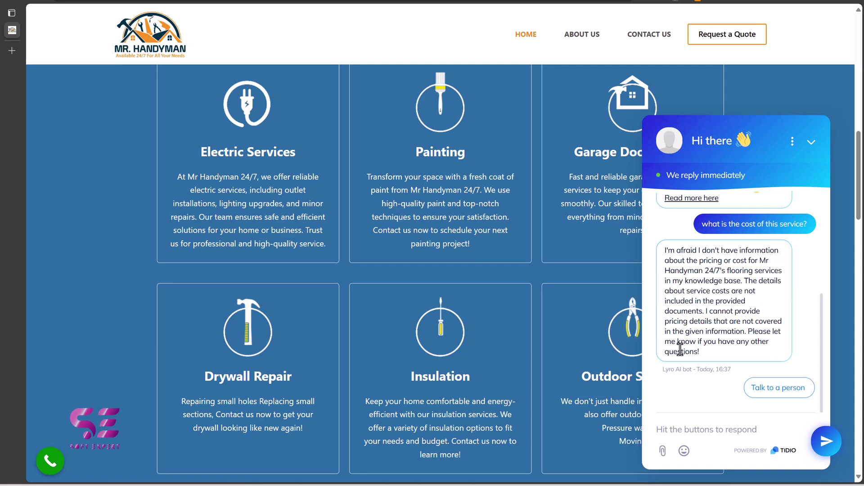
left_click(771, 388)
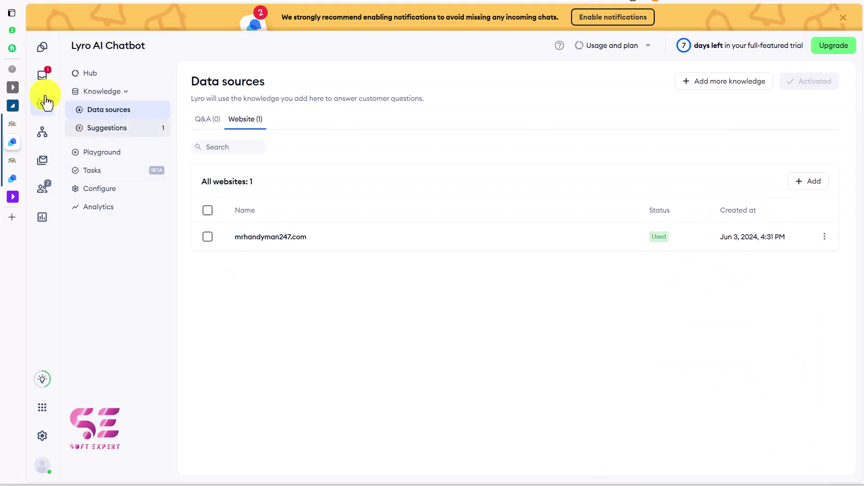
Step: Join the transferred unassigned chat and reply 'THe pricing is $300' to the visitor
left_click(42, 75)
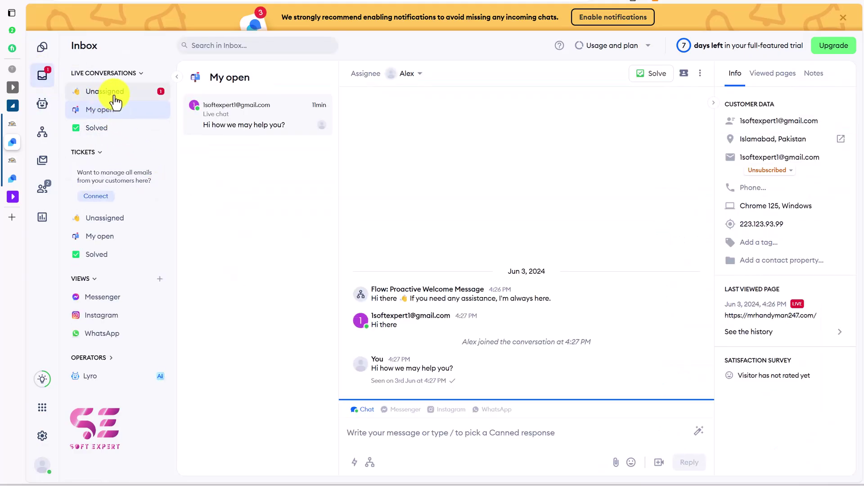
left_click(97, 95)
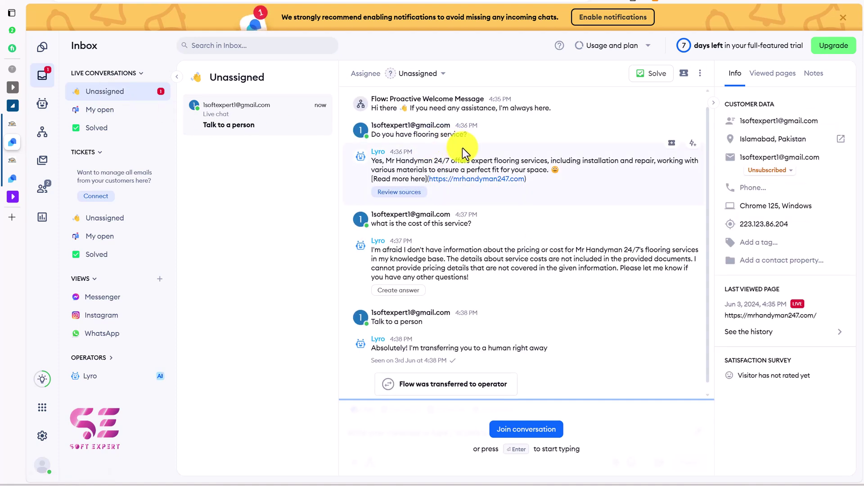
scroll(411, 370, "down", 1)
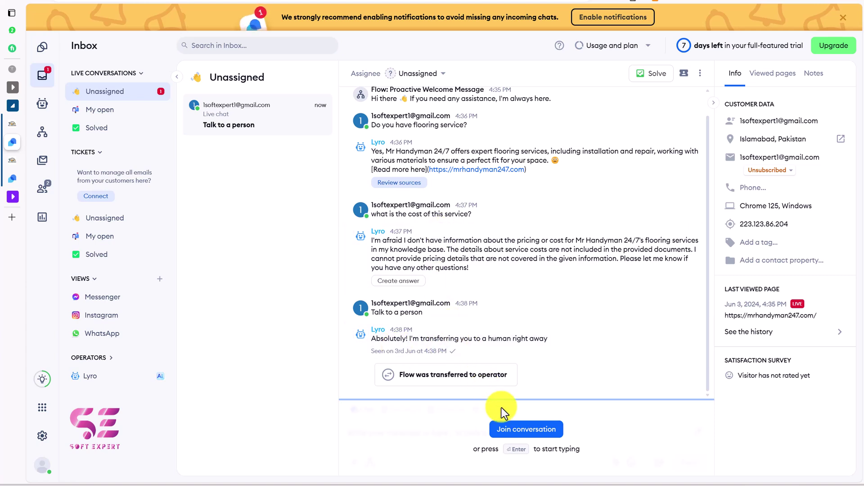
left_click(529, 432)
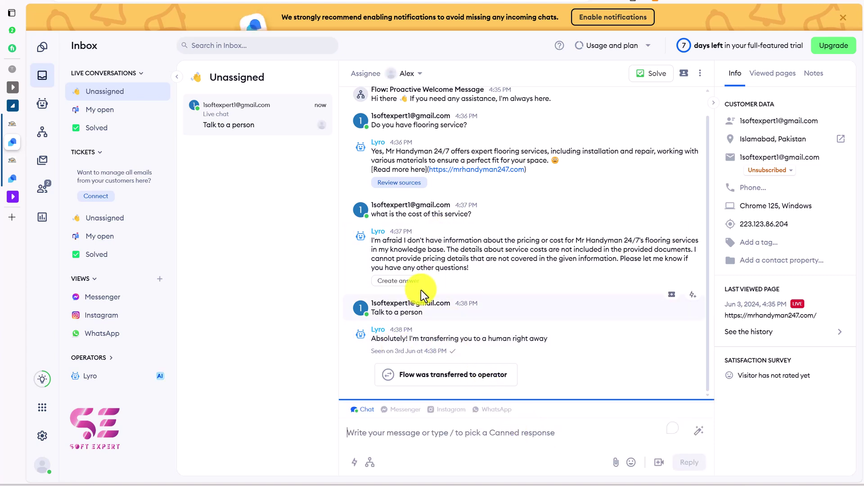
type("THe pricing is $300")
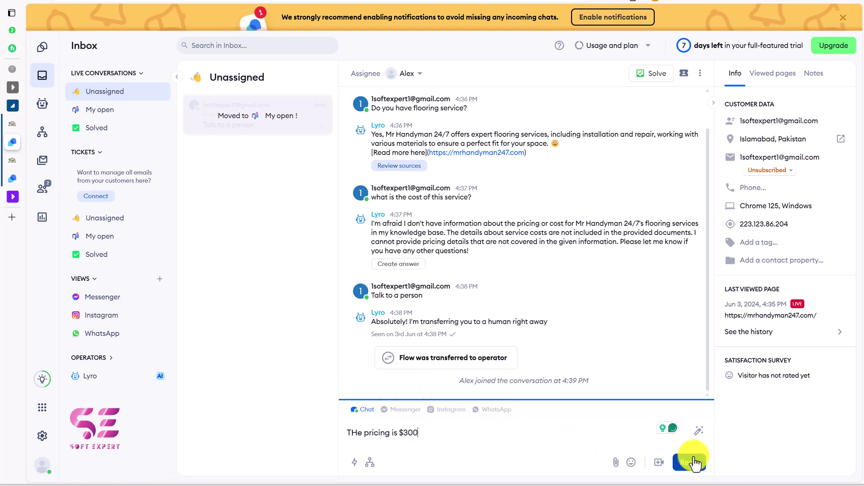
left_click(686, 462)
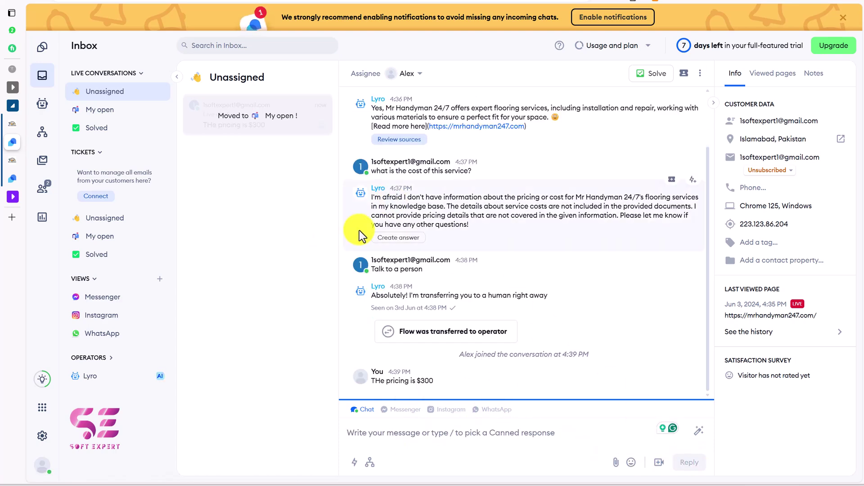
key("alt+Tab")
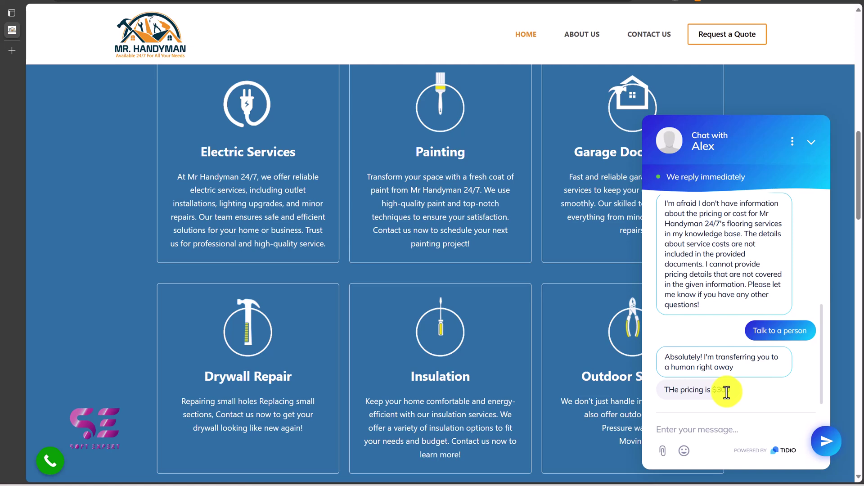
scroll(729, 339, "up", 3)
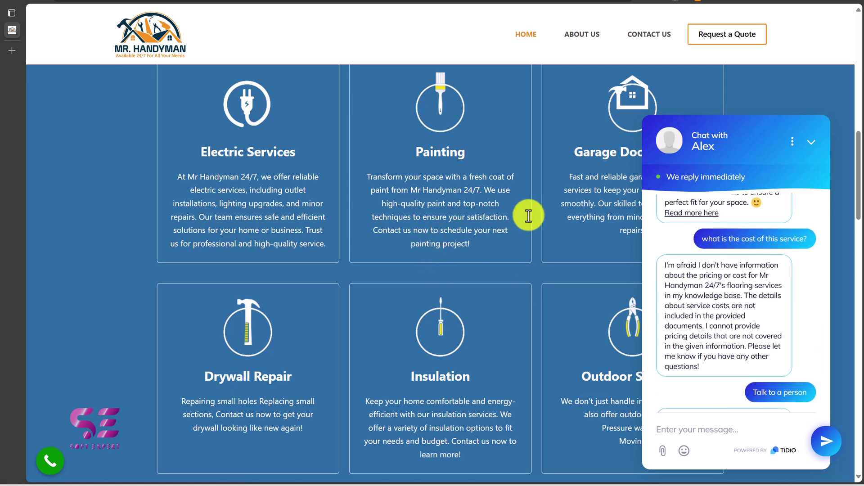
scroll(727, 347, "down", 3)
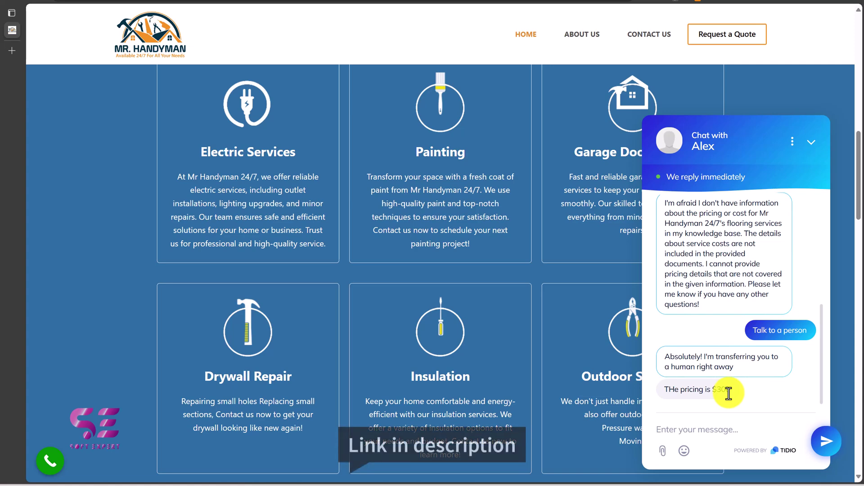
Step: Scroll through the Soft Expert channel's Videos grid on YouTube
left_click(849, 19)
left_click_drag(860, 67, 859, 391)
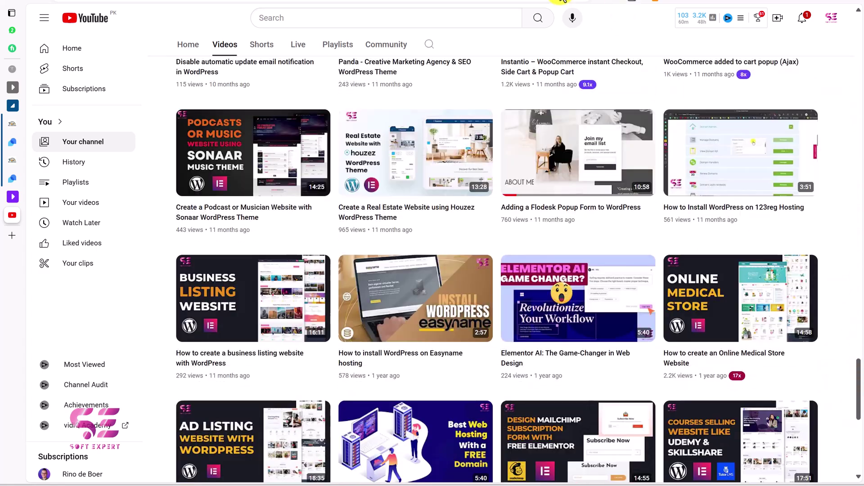